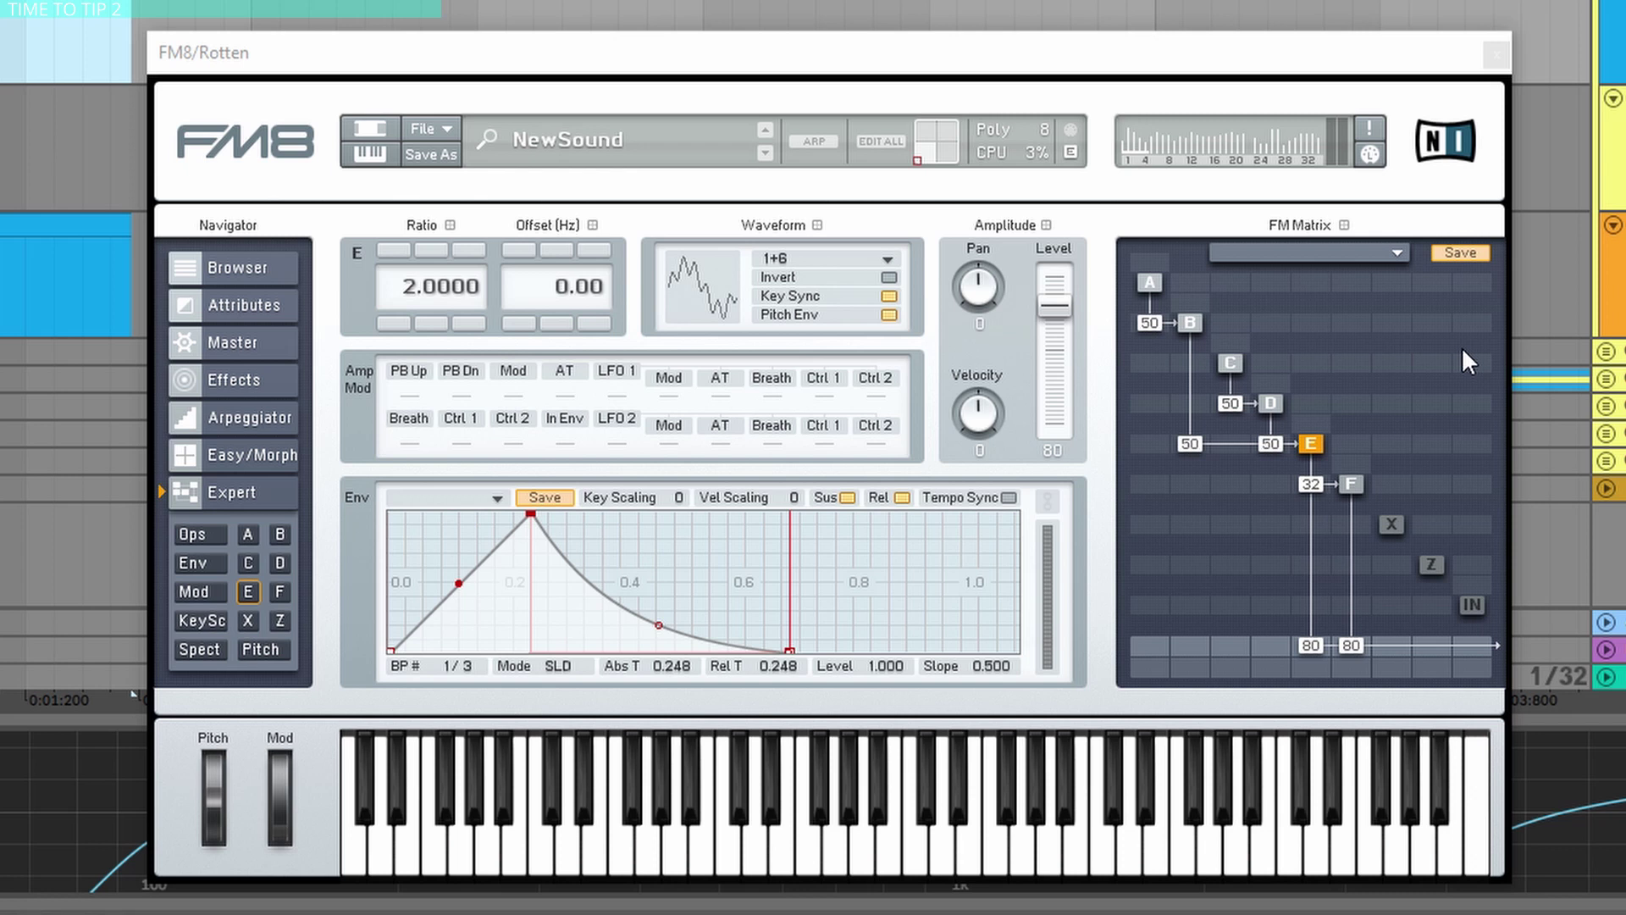
# - Try routings 2C 4M #8, 4C 2M #2 and 1C 5M #9, settling on 2C 4M #14, then select operator B
pyautogui.click(1400, 253)
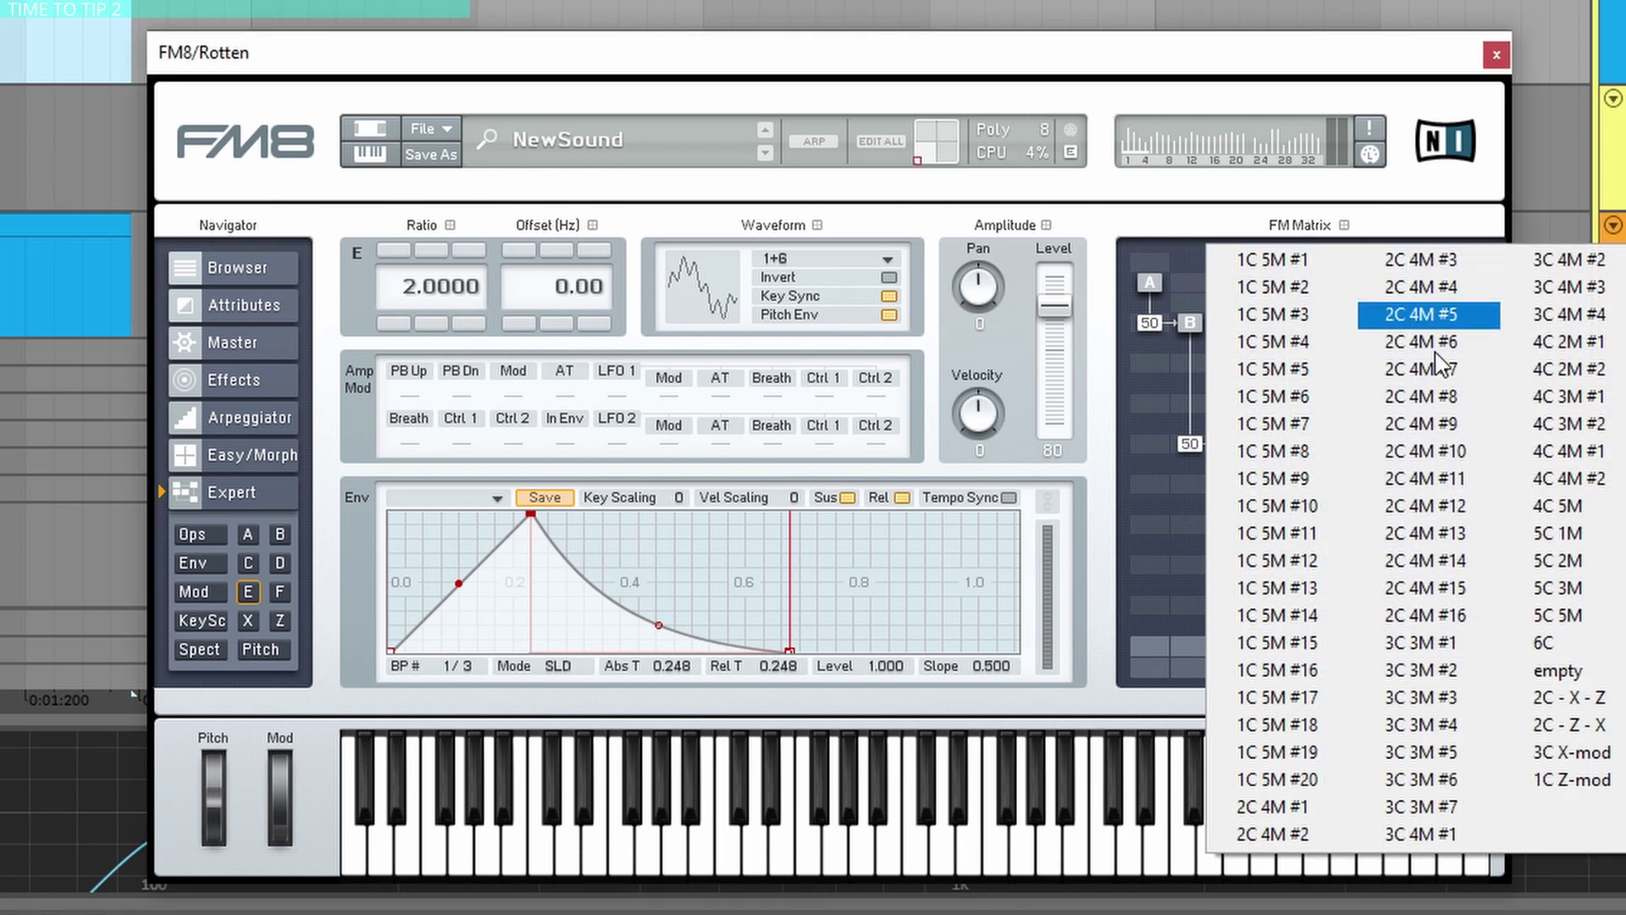
pyautogui.click(1435, 405)
pyautogui.scroll(1, 1394, 252)
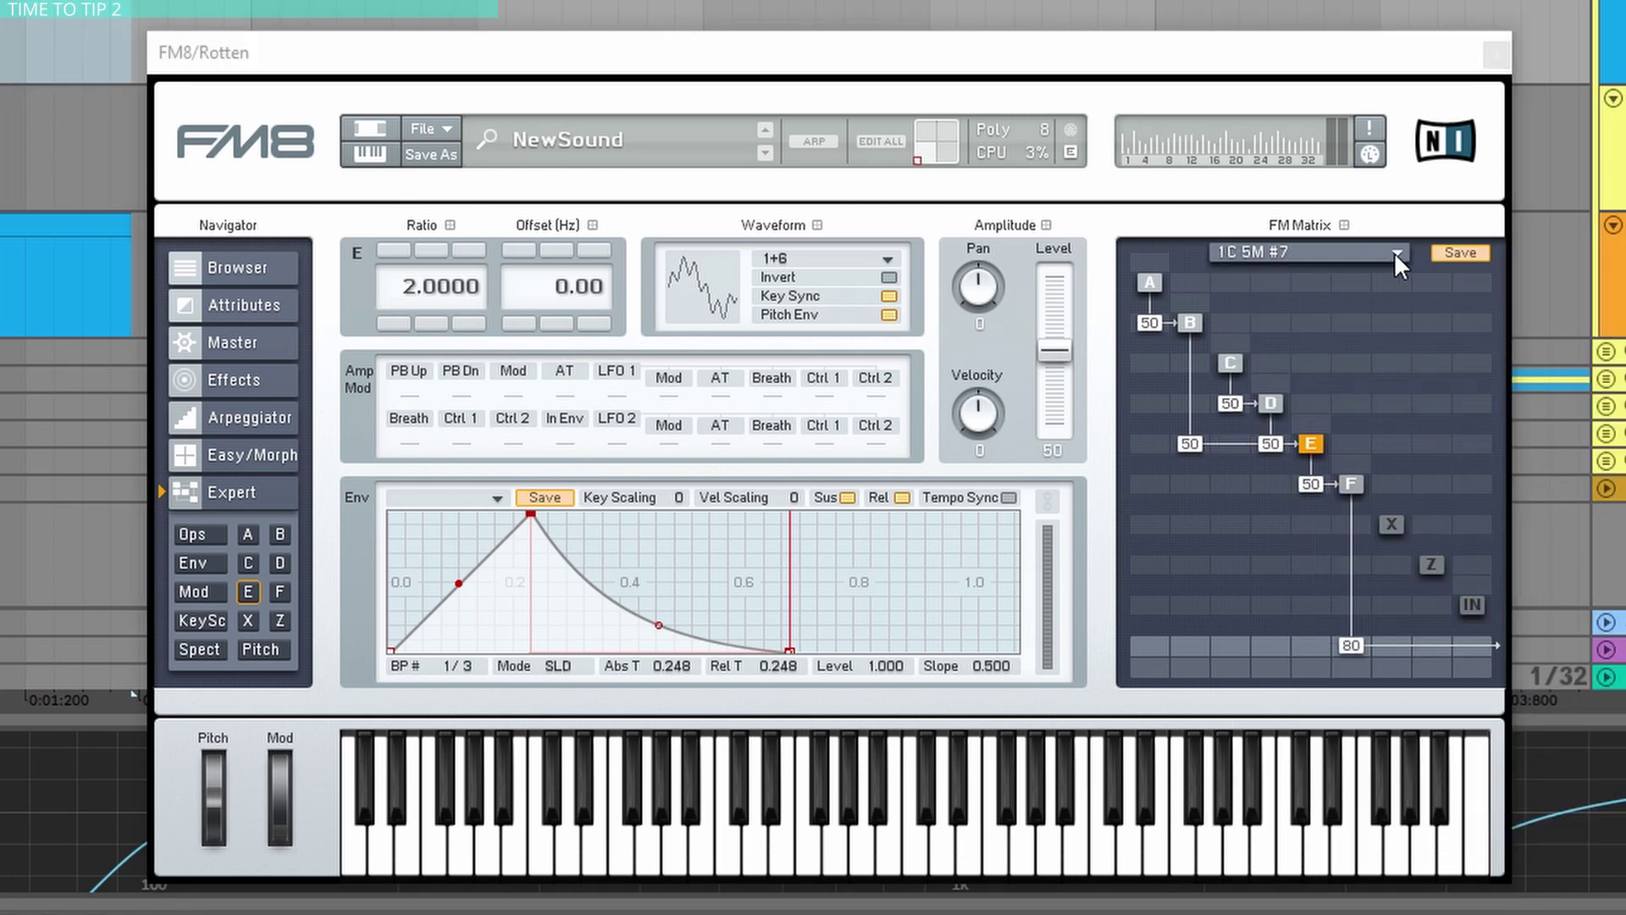
pyautogui.click(1394, 251)
pyautogui.click(1528, 364)
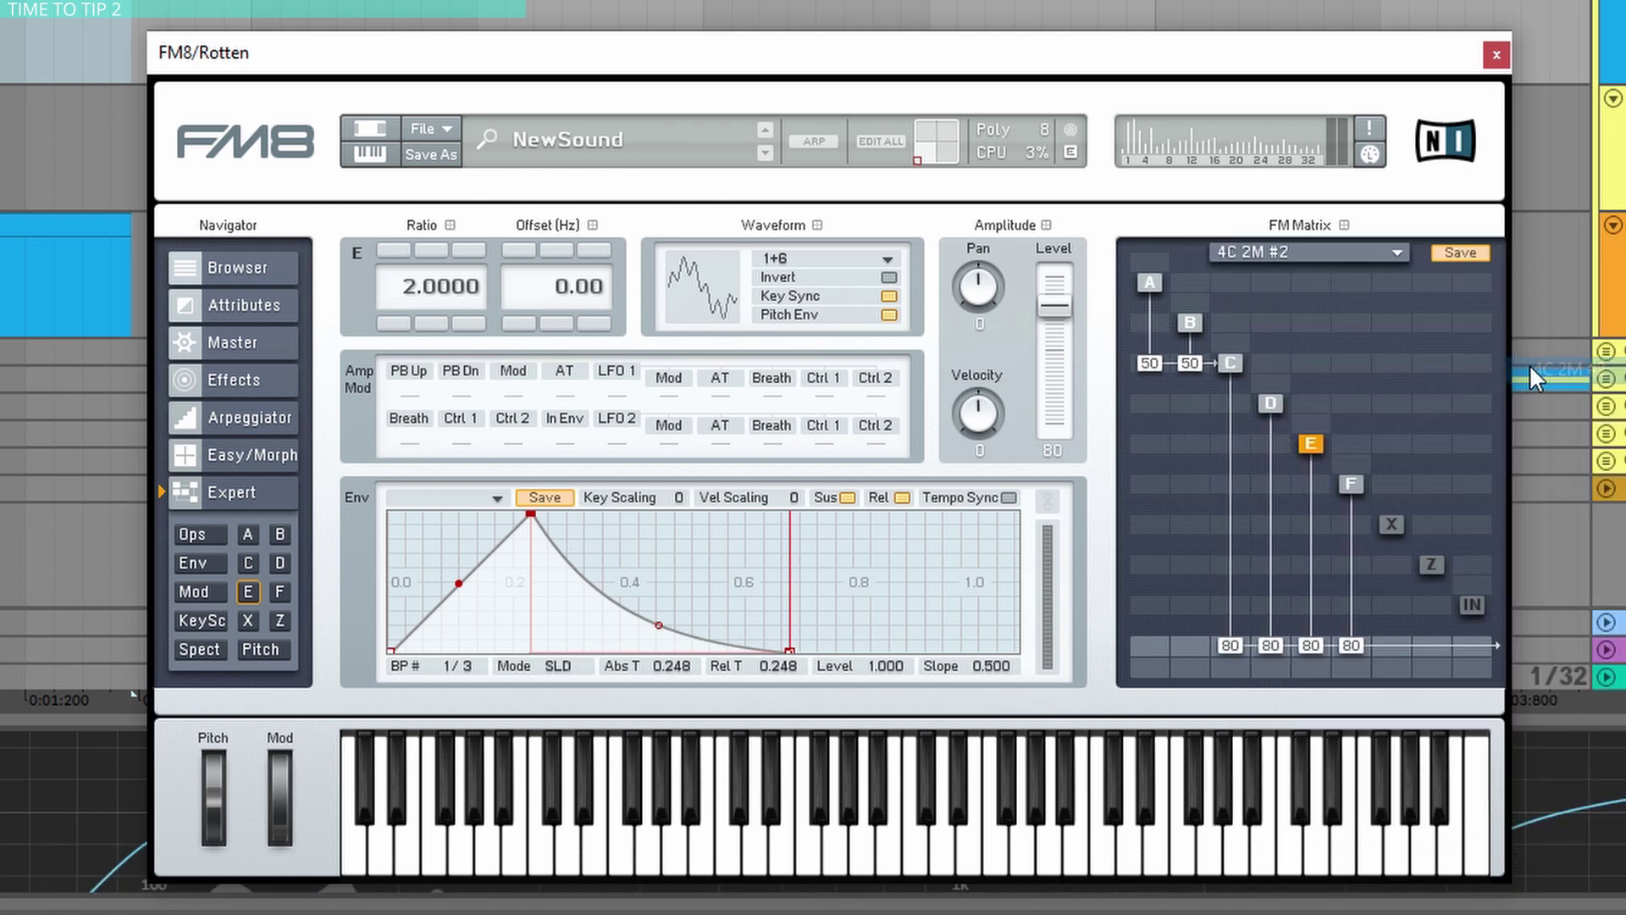
pyautogui.click(1395, 247)
pyautogui.click(1306, 470)
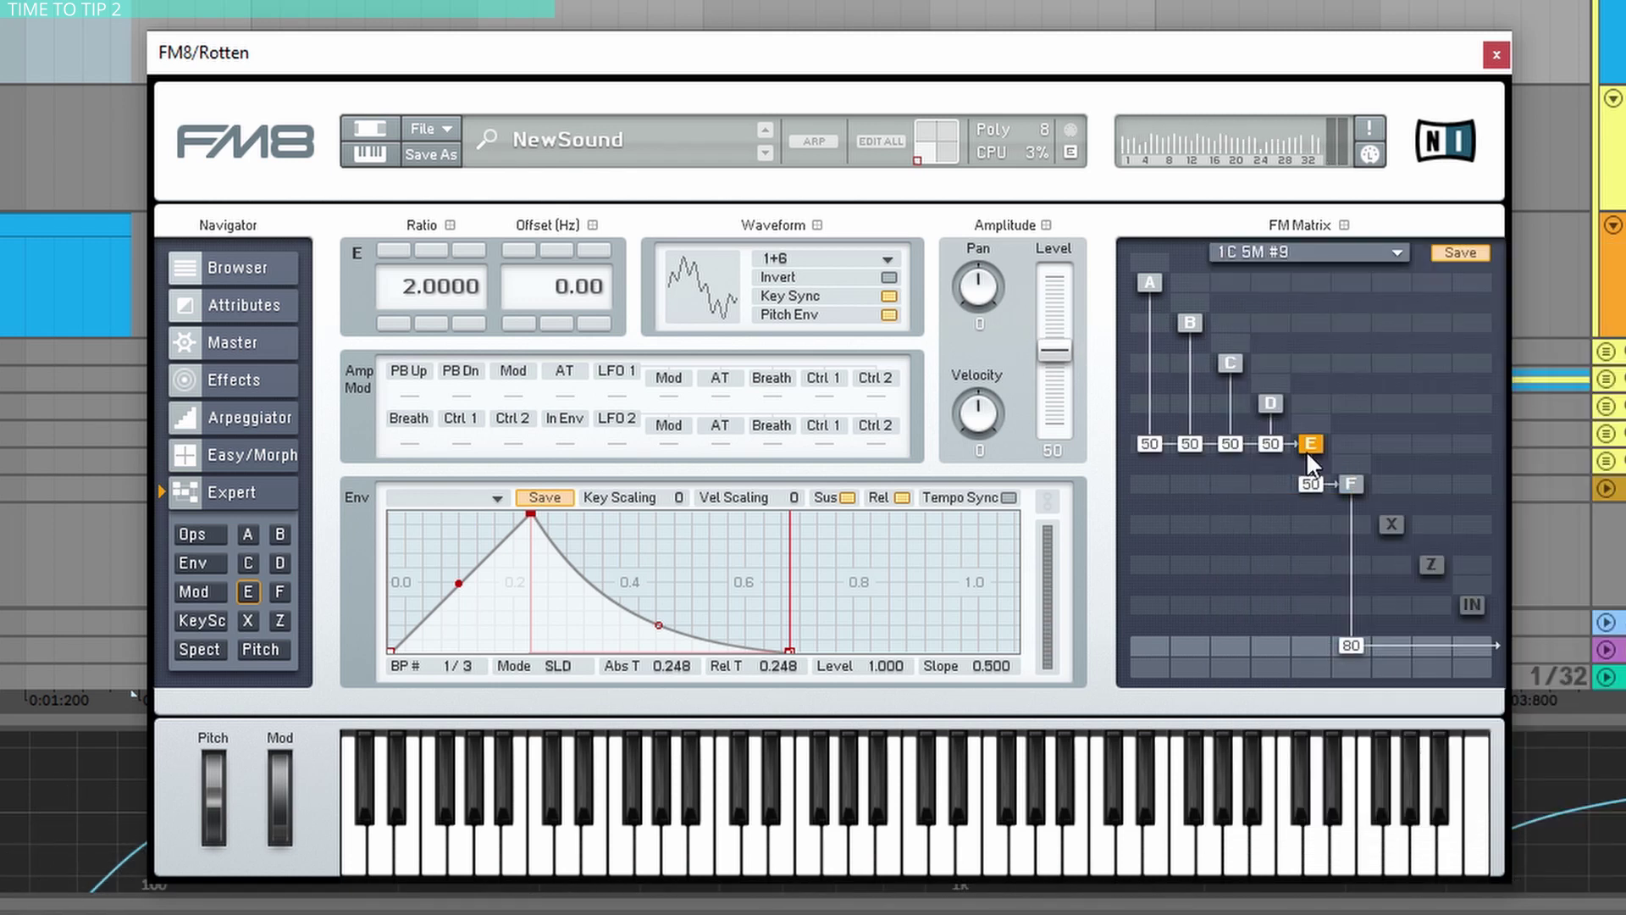
pyautogui.click(1385, 249)
pyautogui.click(1418, 547)
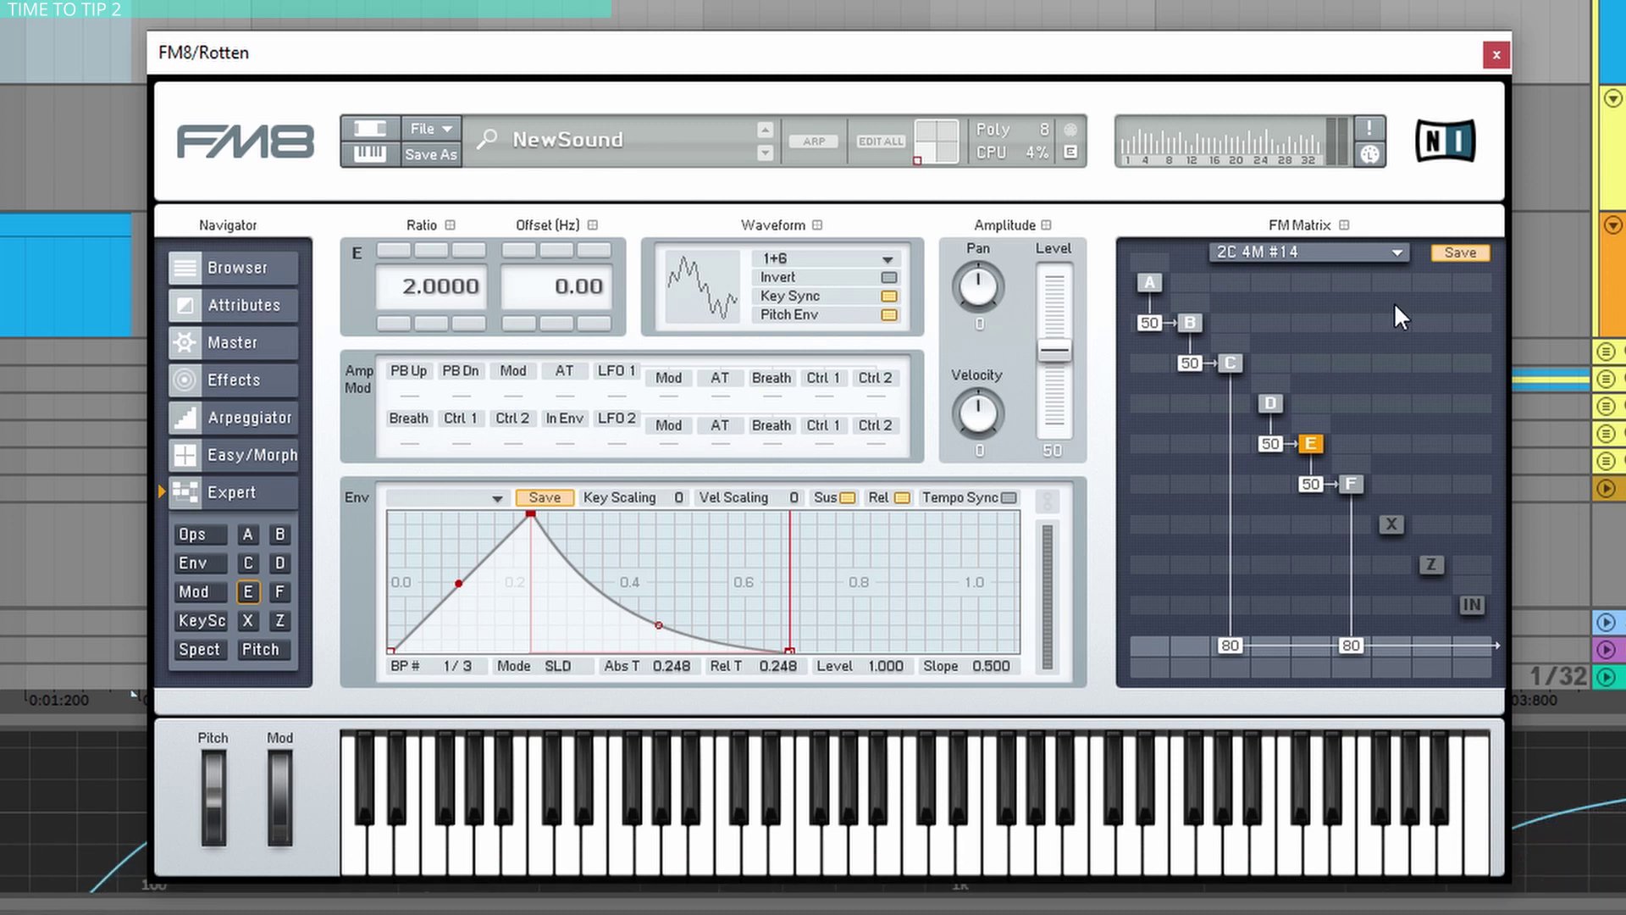
pyautogui.click(1188, 323)
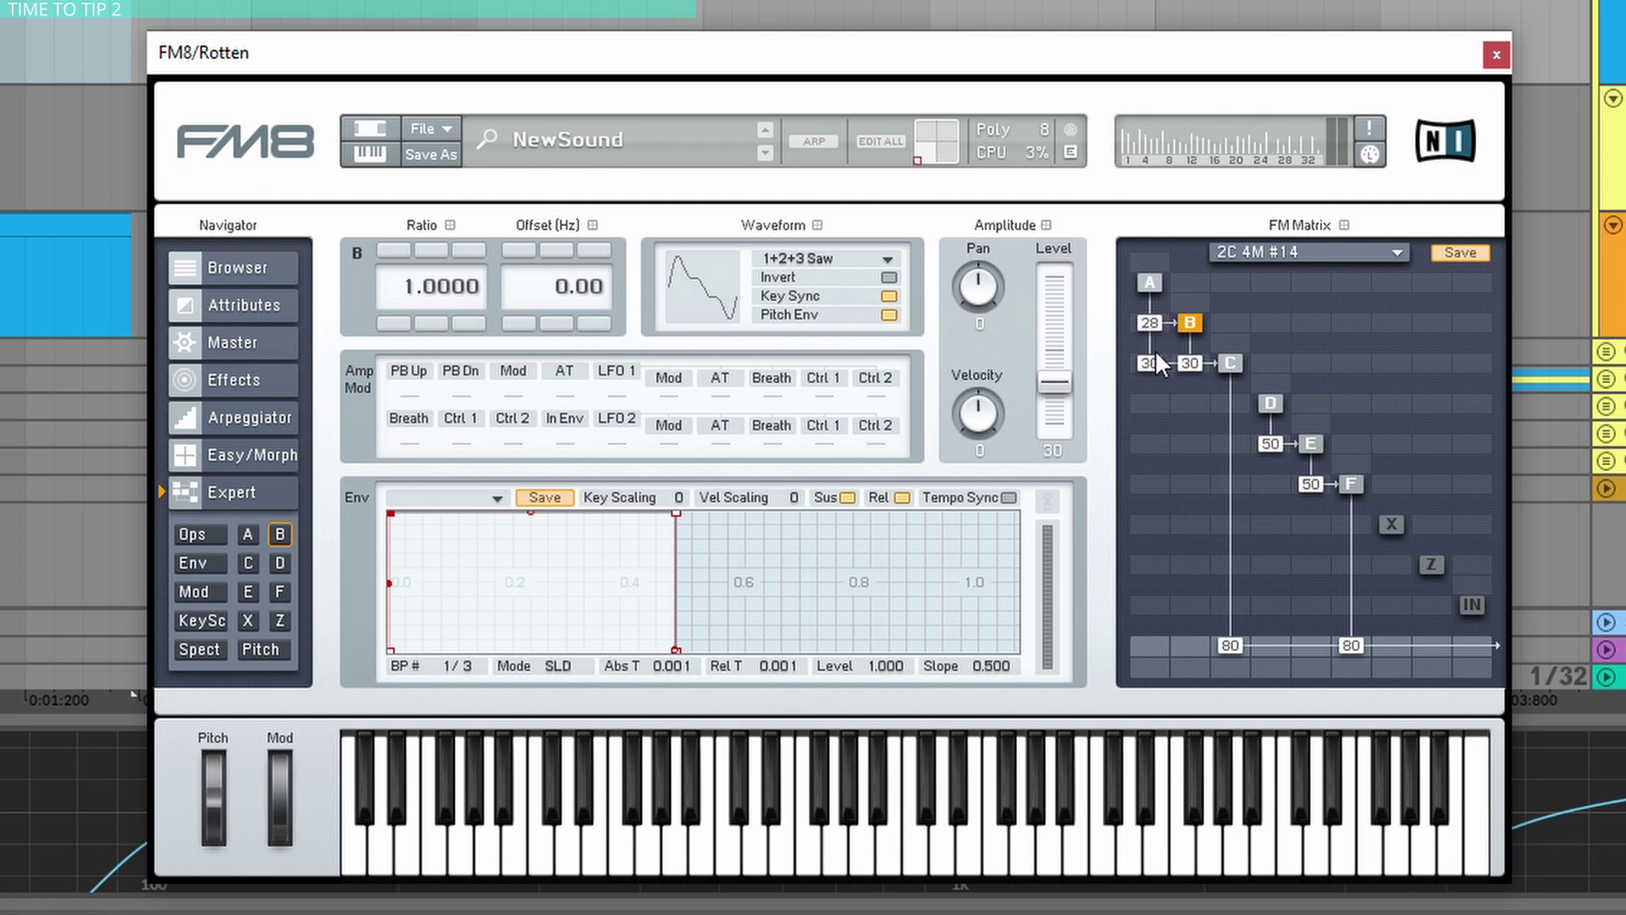
# - Add an A-to-D modulation of 42 in the FM matrix and select operator A
pyautogui.moveTo(1147, 405); pyautogui.dragTo(1154, 389)
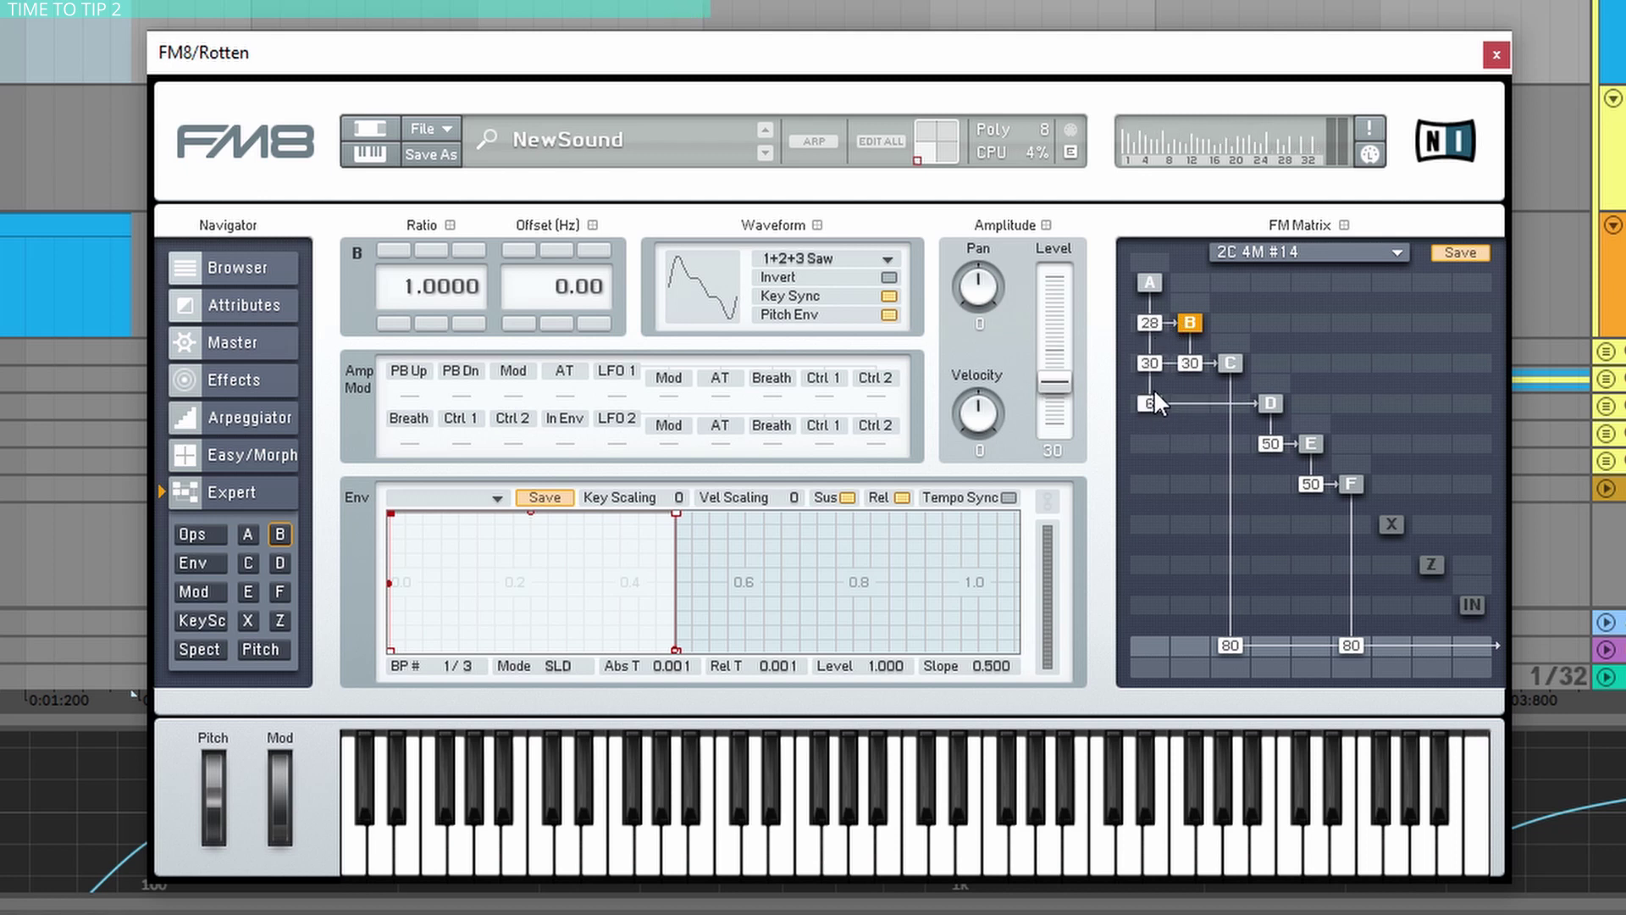
pyautogui.click(1150, 283)
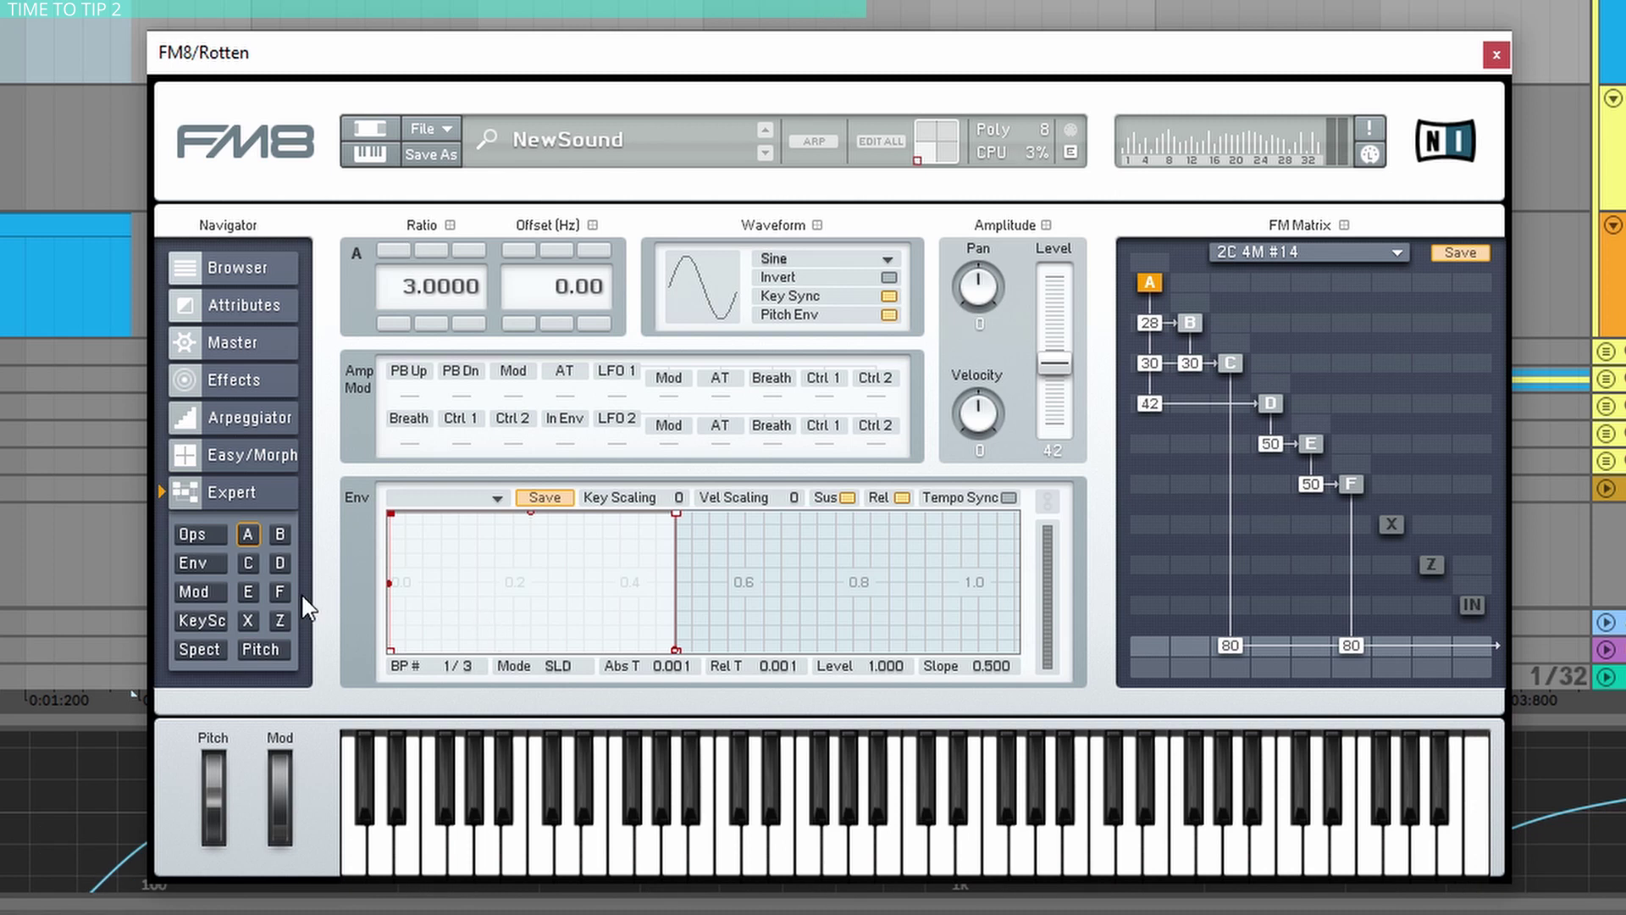
# - Open operator C's envelope and stretch its attack and decay into a curved dip-then-rise shape
pyautogui.click(199, 563)
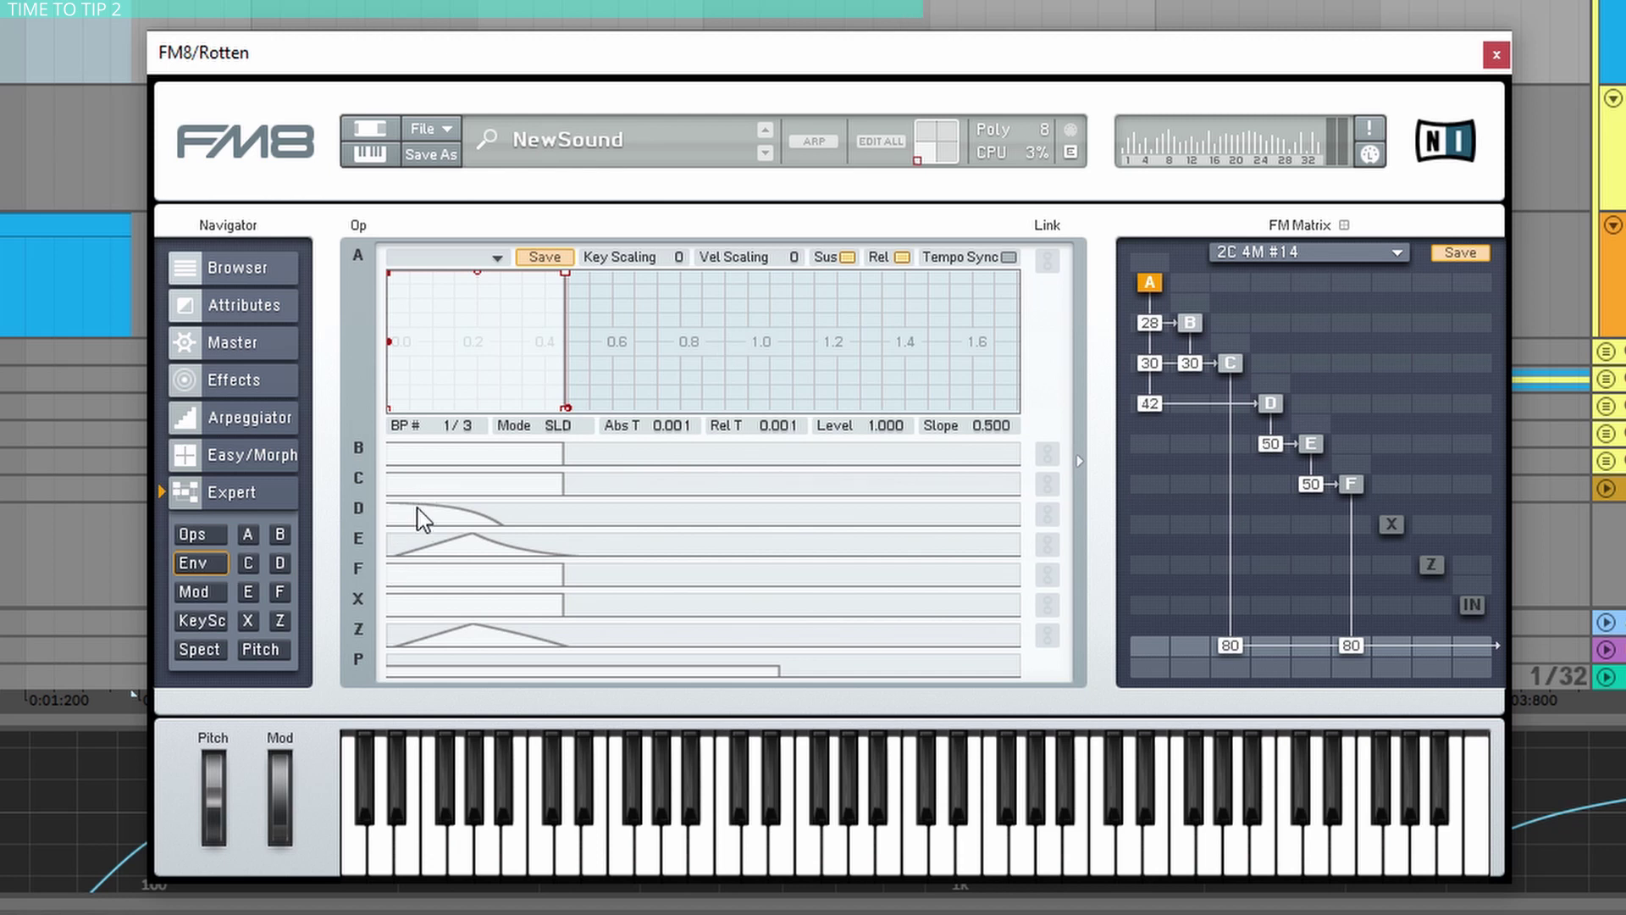
pyautogui.click(417, 481)
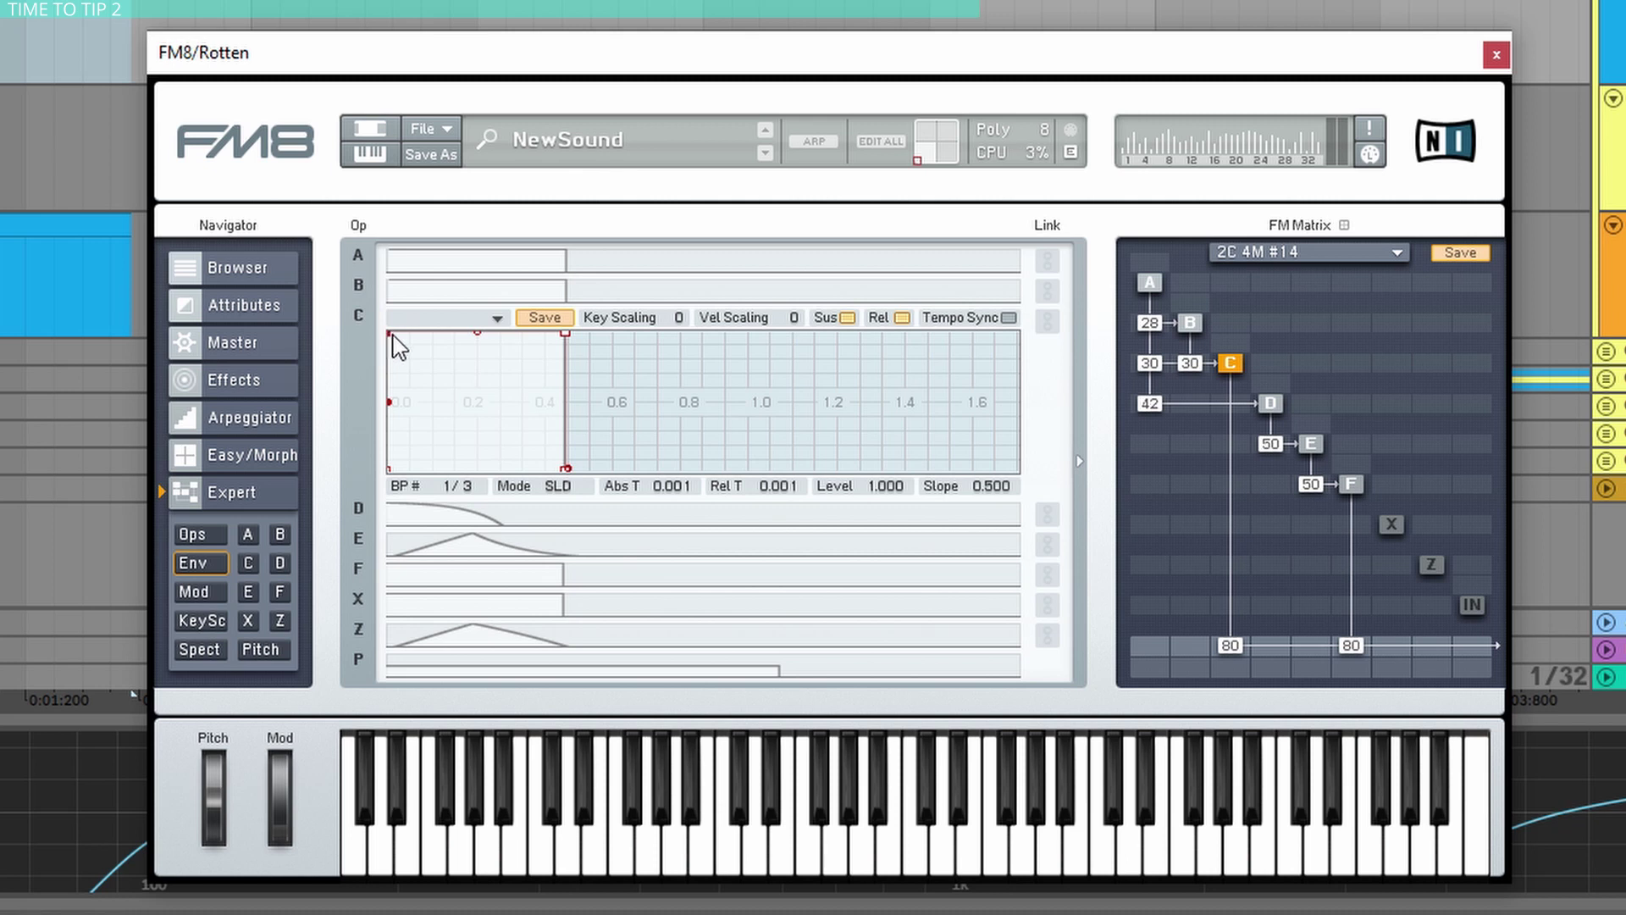
pyautogui.moveTo(393, 333); pyautogui.dragTo(573, 313)
pyautogui.moveTo(487, 405); pyautogui.dragTo(508, 435)
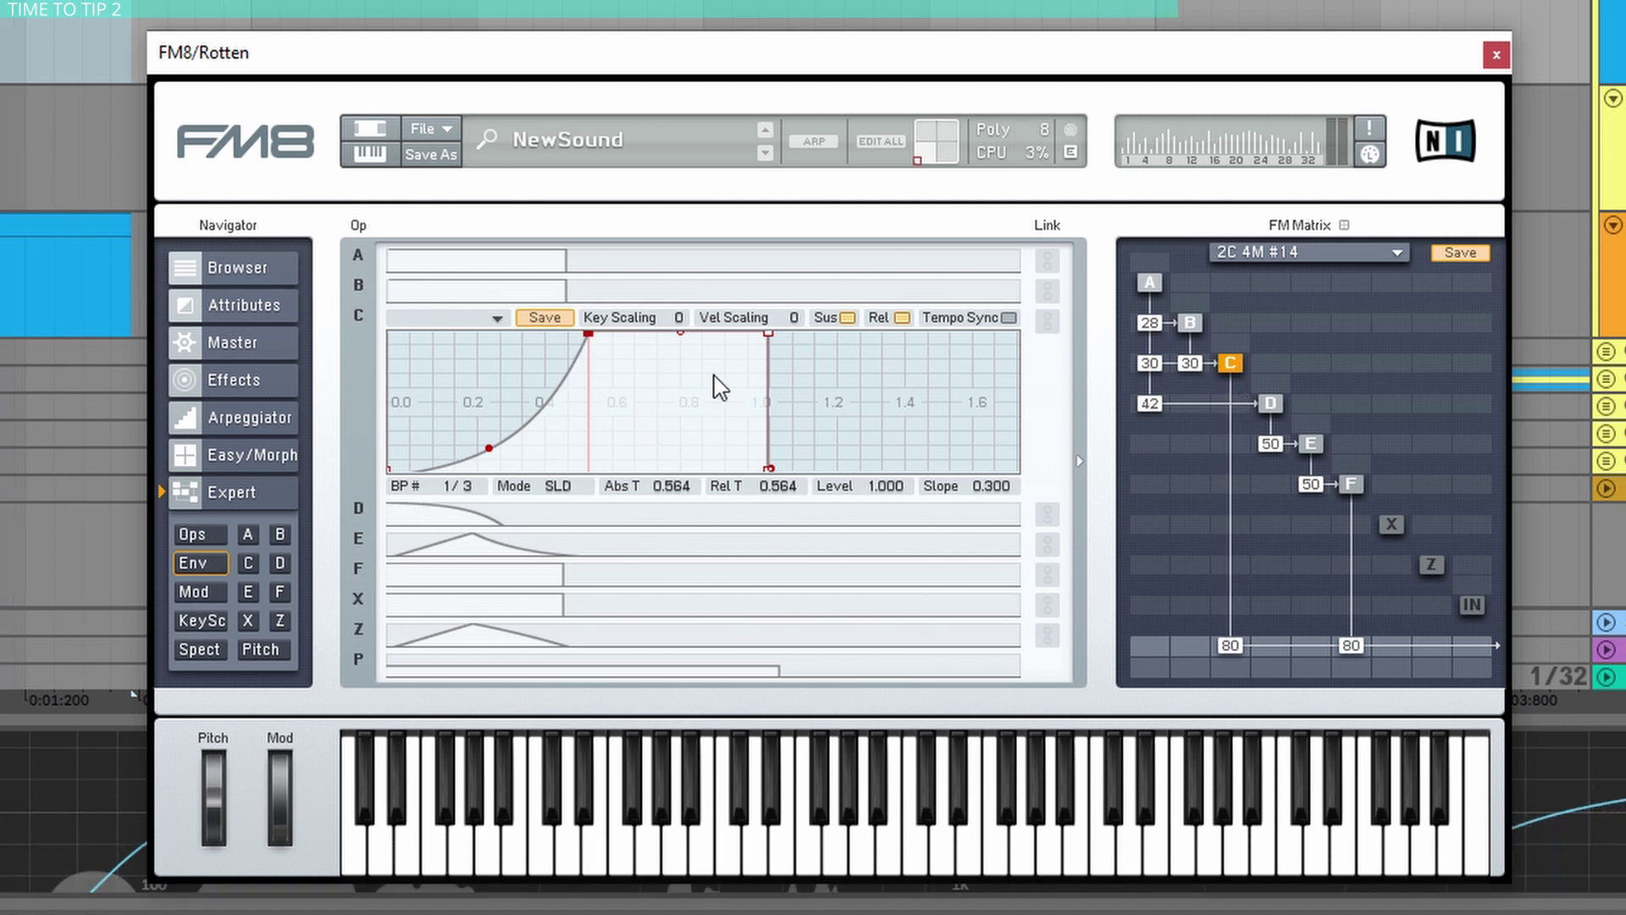
pyautogui.moveTo(588, 334); pyautogui.dragTo(339, 345)
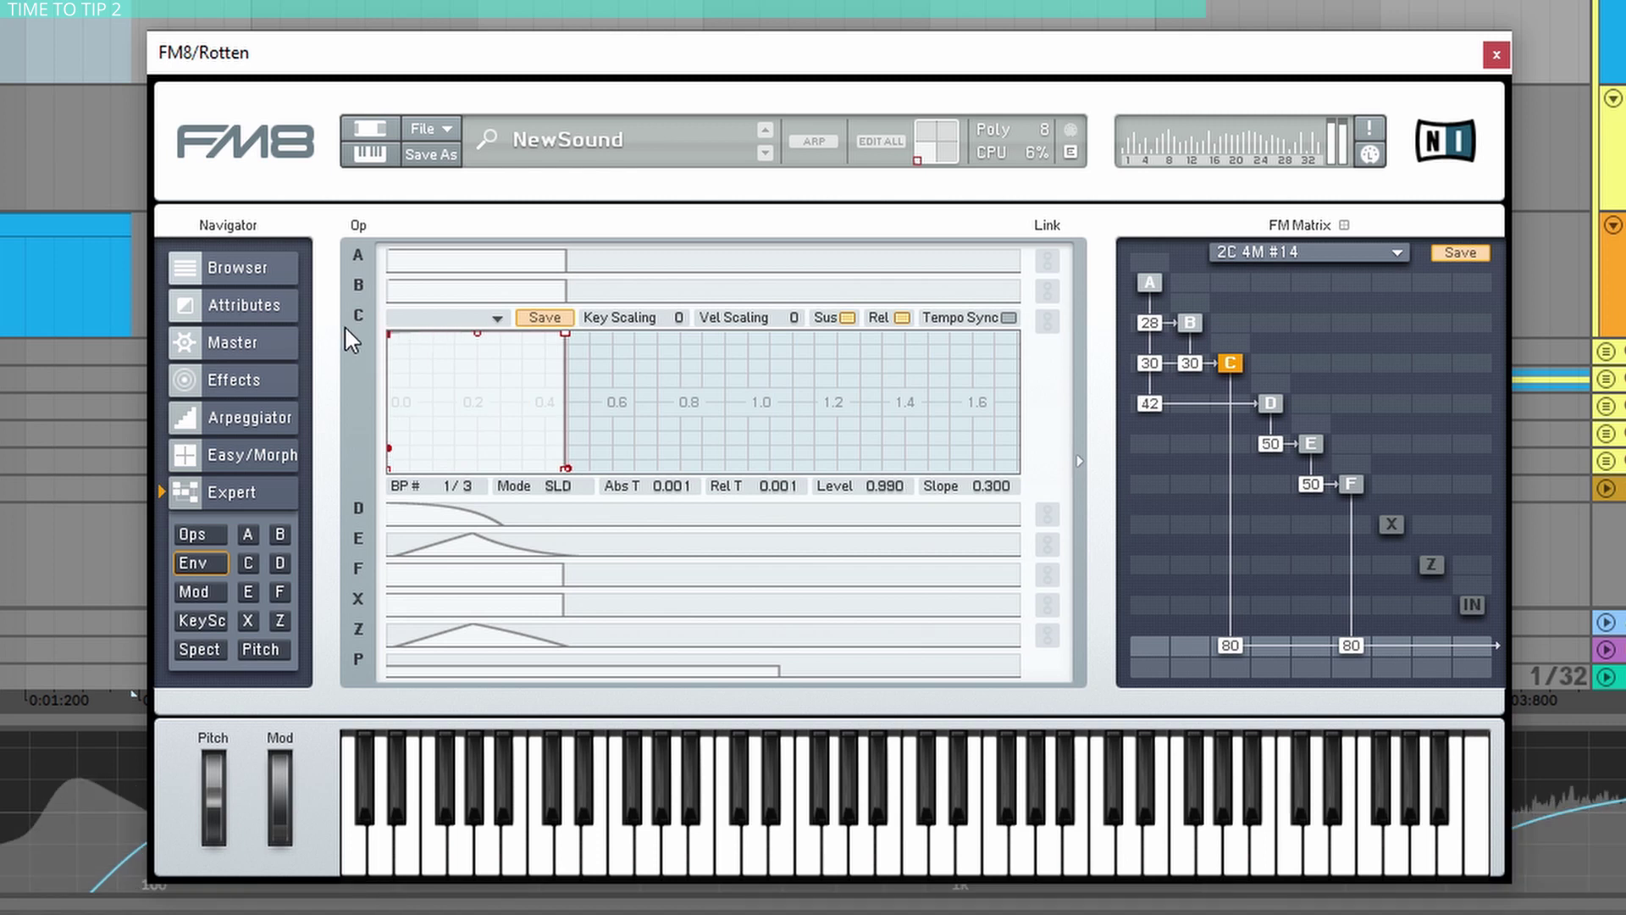
pyautogui.moveTo(565, 334); pyautogui.dragTo(762, 342)
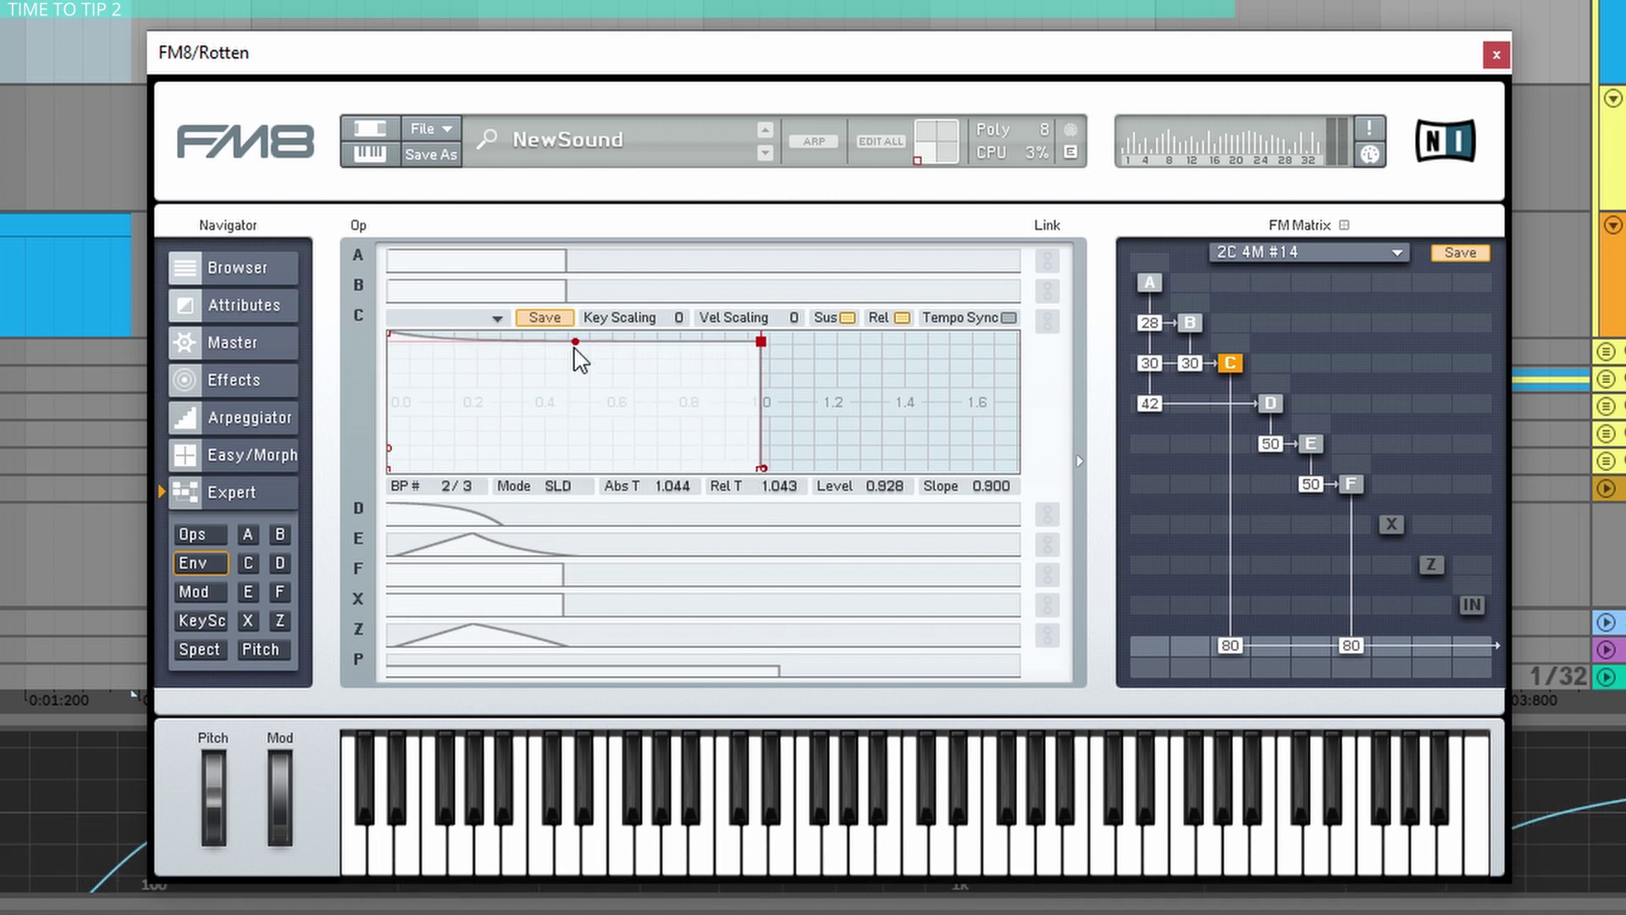
pyautogui.moveTo(575, 340); pyautogui.dragTo(667, 466)
# - Add a breakpoint to C's envelope and set breakpoint levels to 0.763, 0.577 and 0.103
pyautogui.click(642, 373)
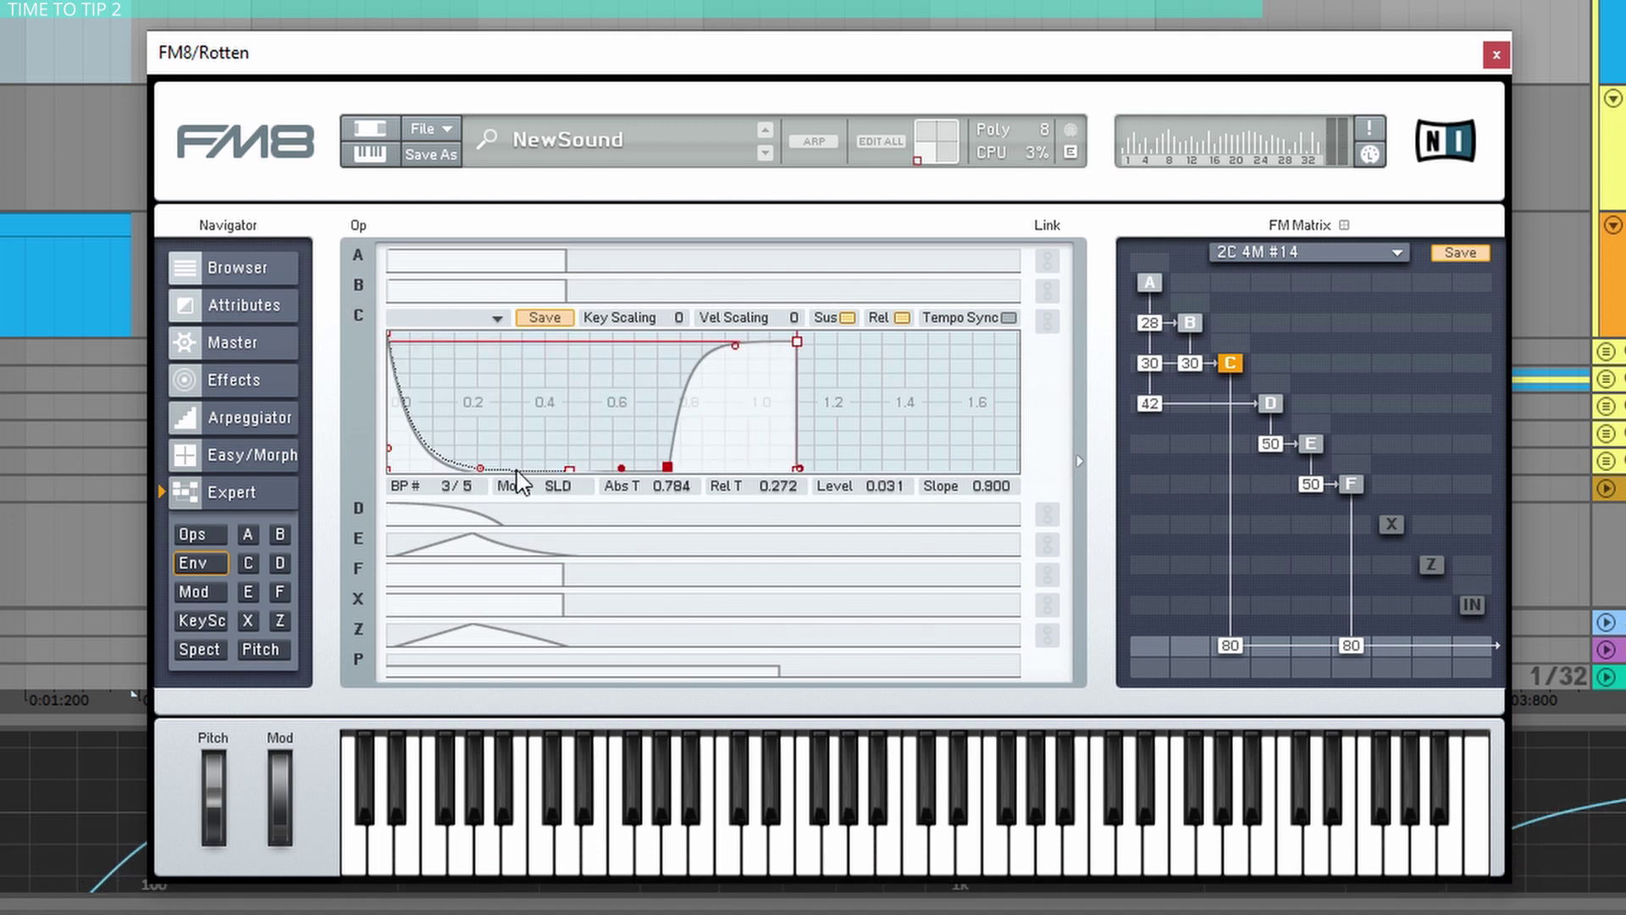
pyautogui.doubleClick(516, 471)
pyautogui.moveTo(517, 471); pyautogui.dragTo(515, 409)
pyautogui.moveTo(564, 469); pyautogui.dragTo(509, 461)
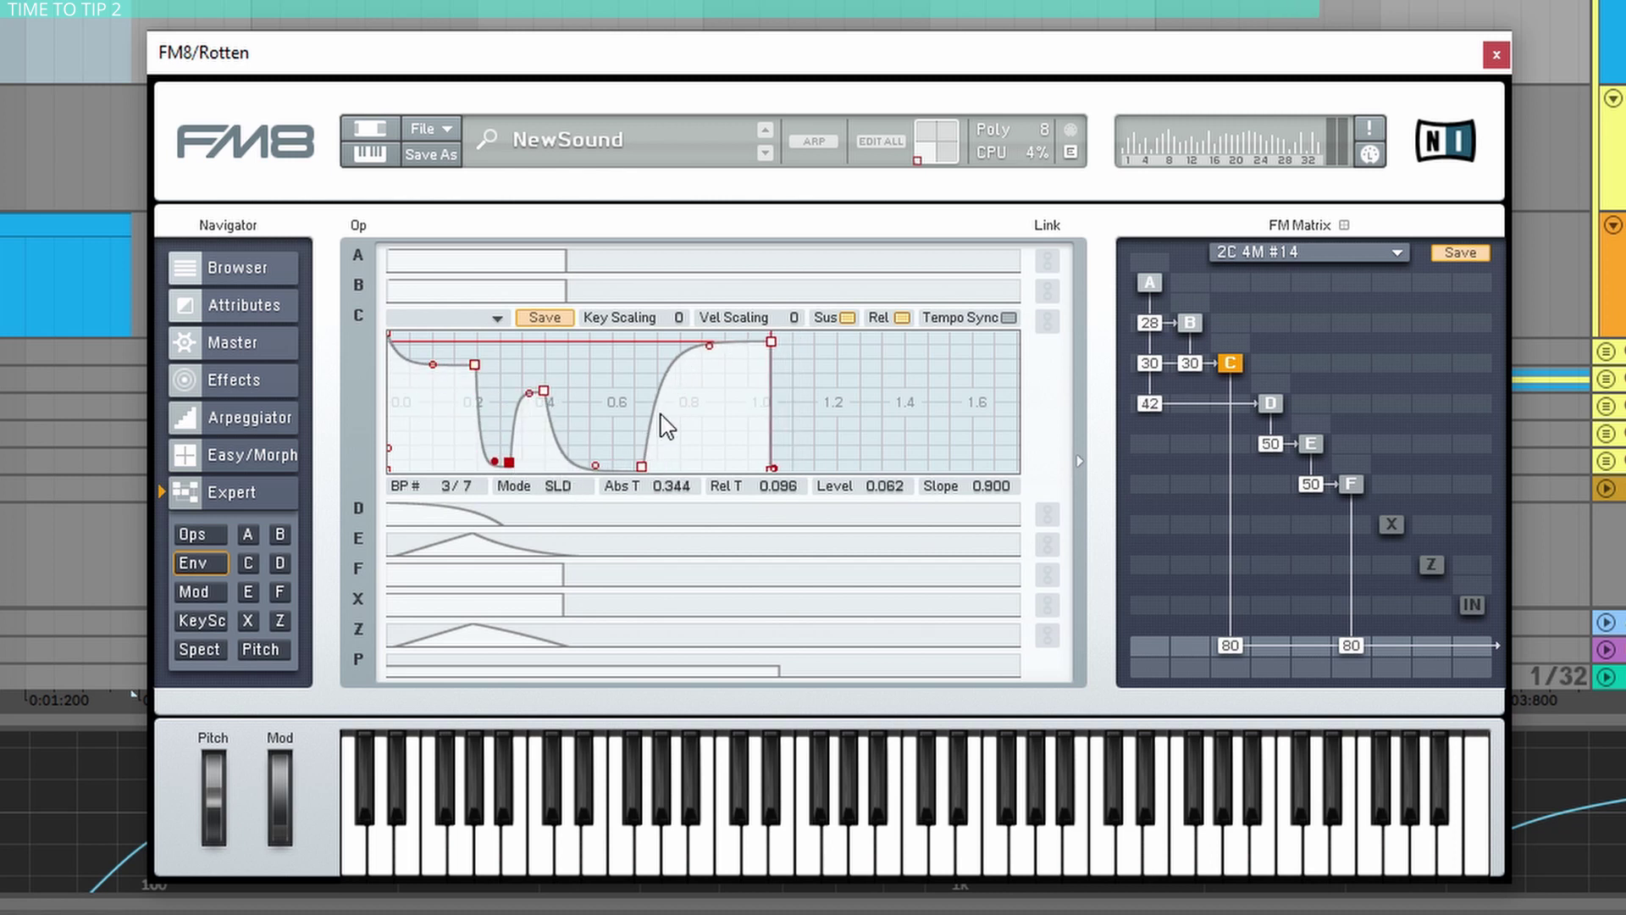
pyautogui.moveTo(670, 366)
pyautogui.mouseDown()
pyautogui.moveTo(690, 458)
pyautogui.moveTo(715, 455)
pyautogui.moveTo(640, 368)
pyautogui.mouseUp()
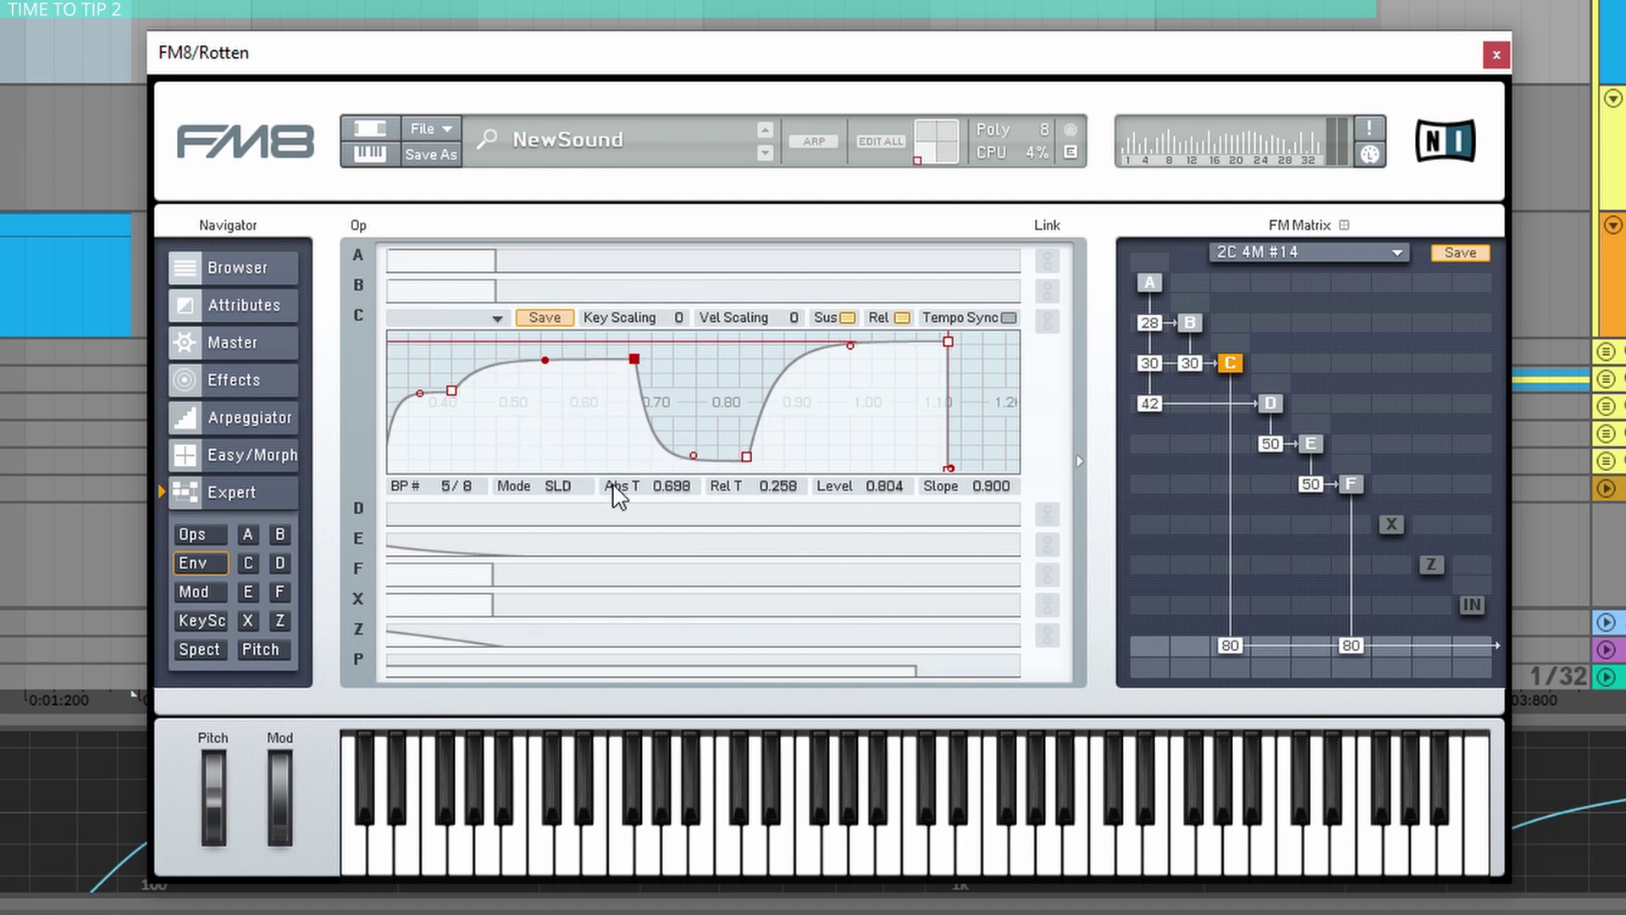
# - Add breakpoints to operator E's envelope and shape them into repeating humps peaking near full level
pyautogui.click(496, 573)
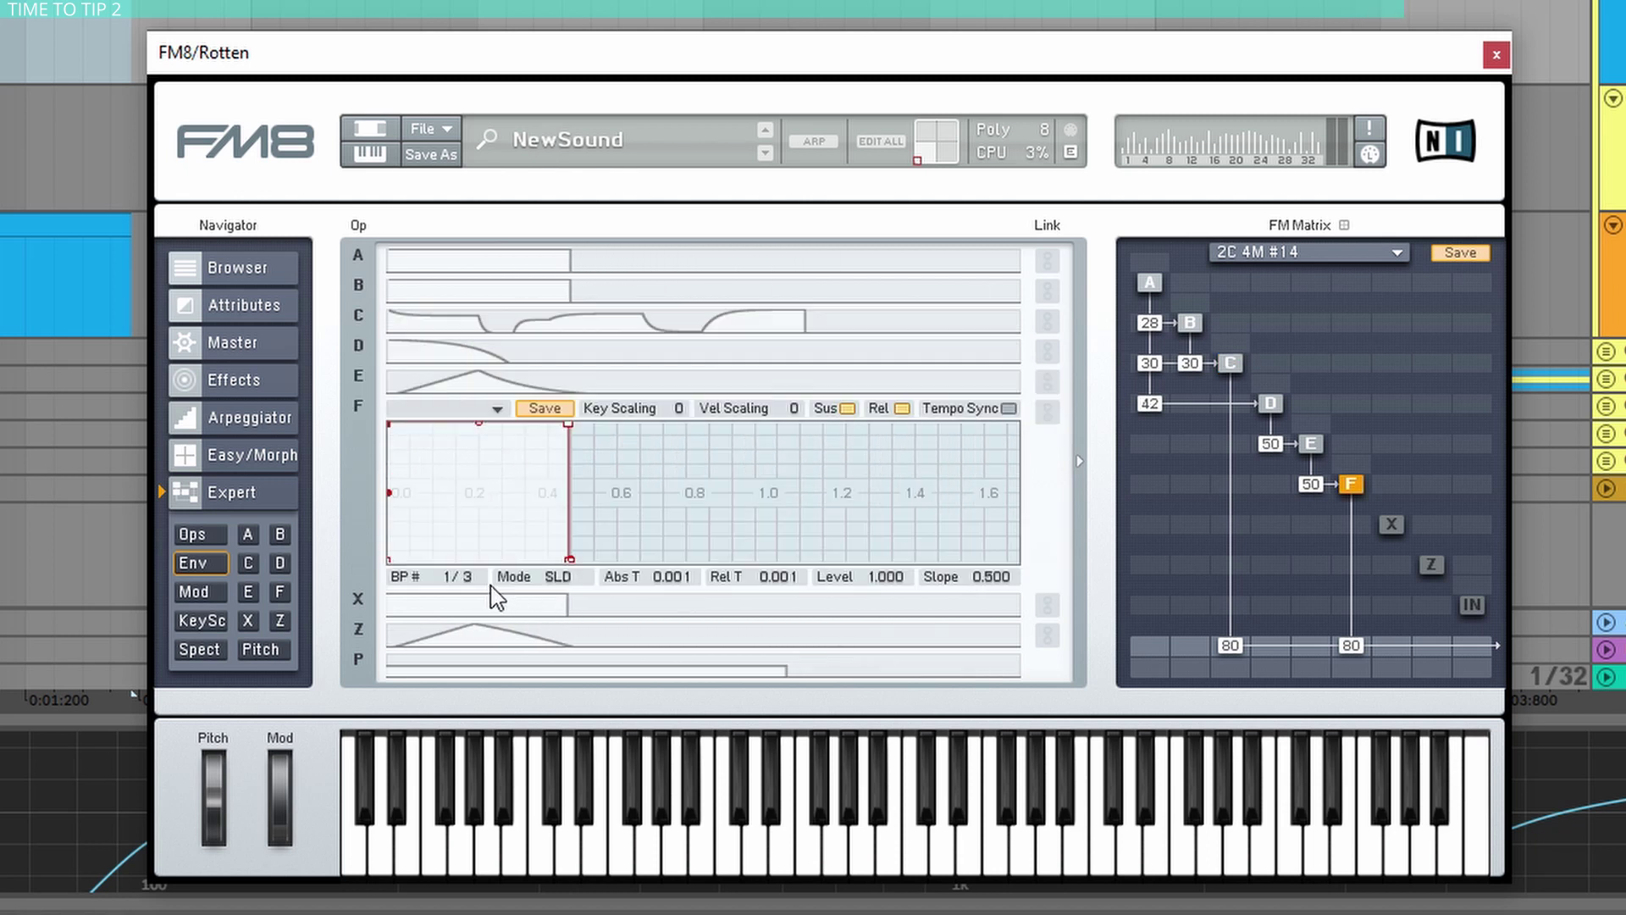
pyautogui.click(442, 389)
pyautogui.doubleClick(533, 503)
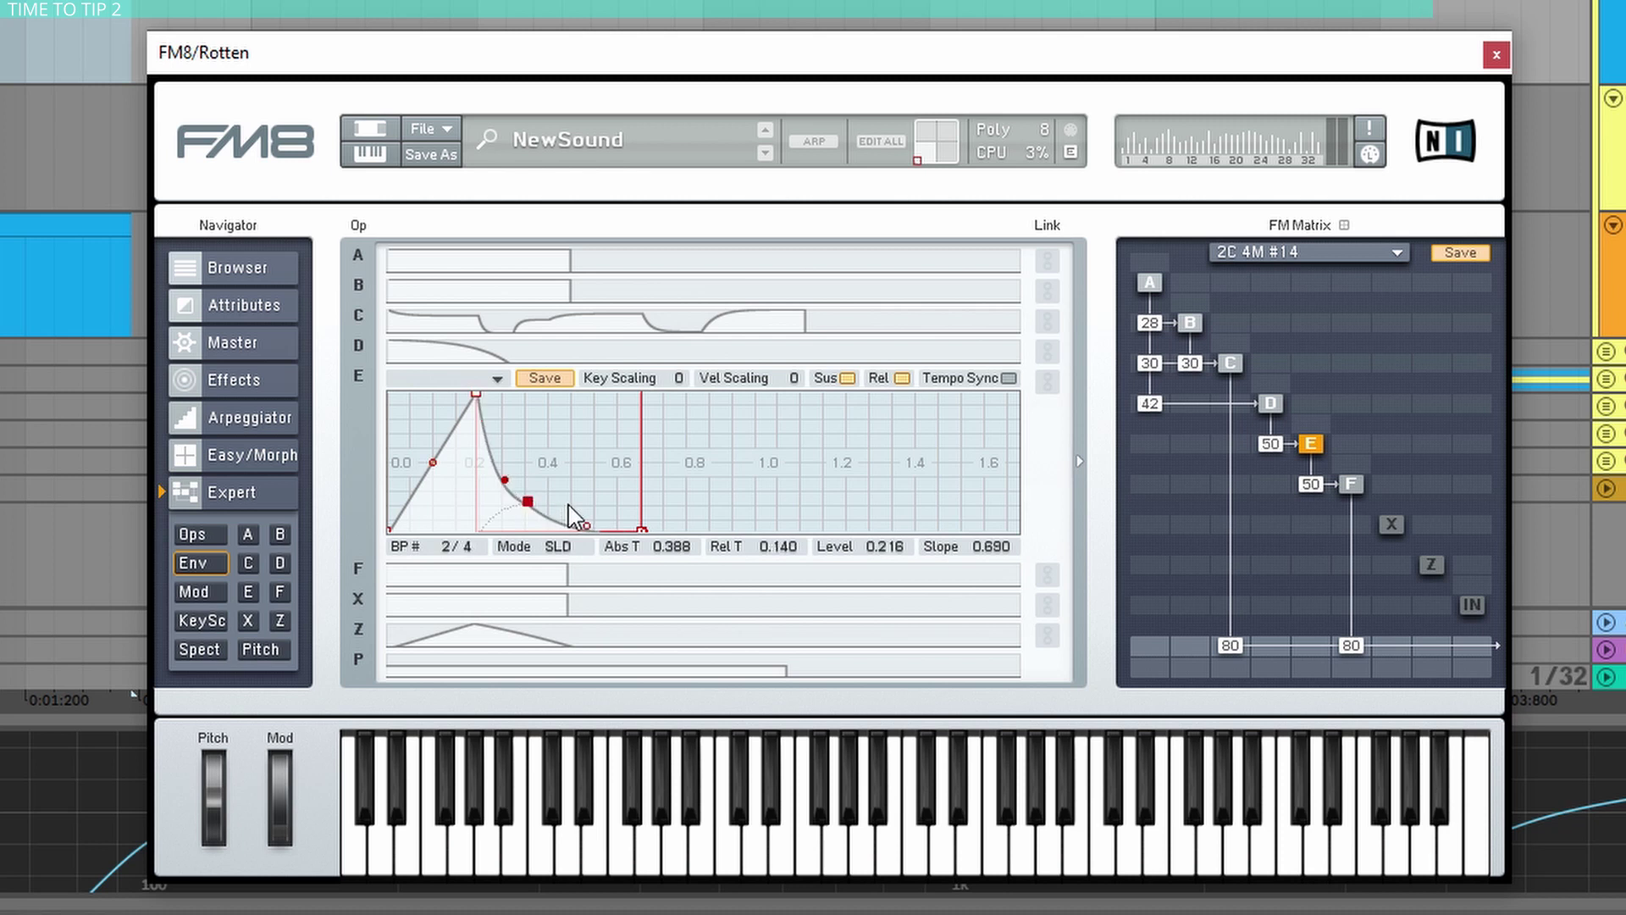
pyautogui.moveTo(601, 520); pyautogui.dragTo(593, 411)
pyautogui.doubleClick(508, 490)
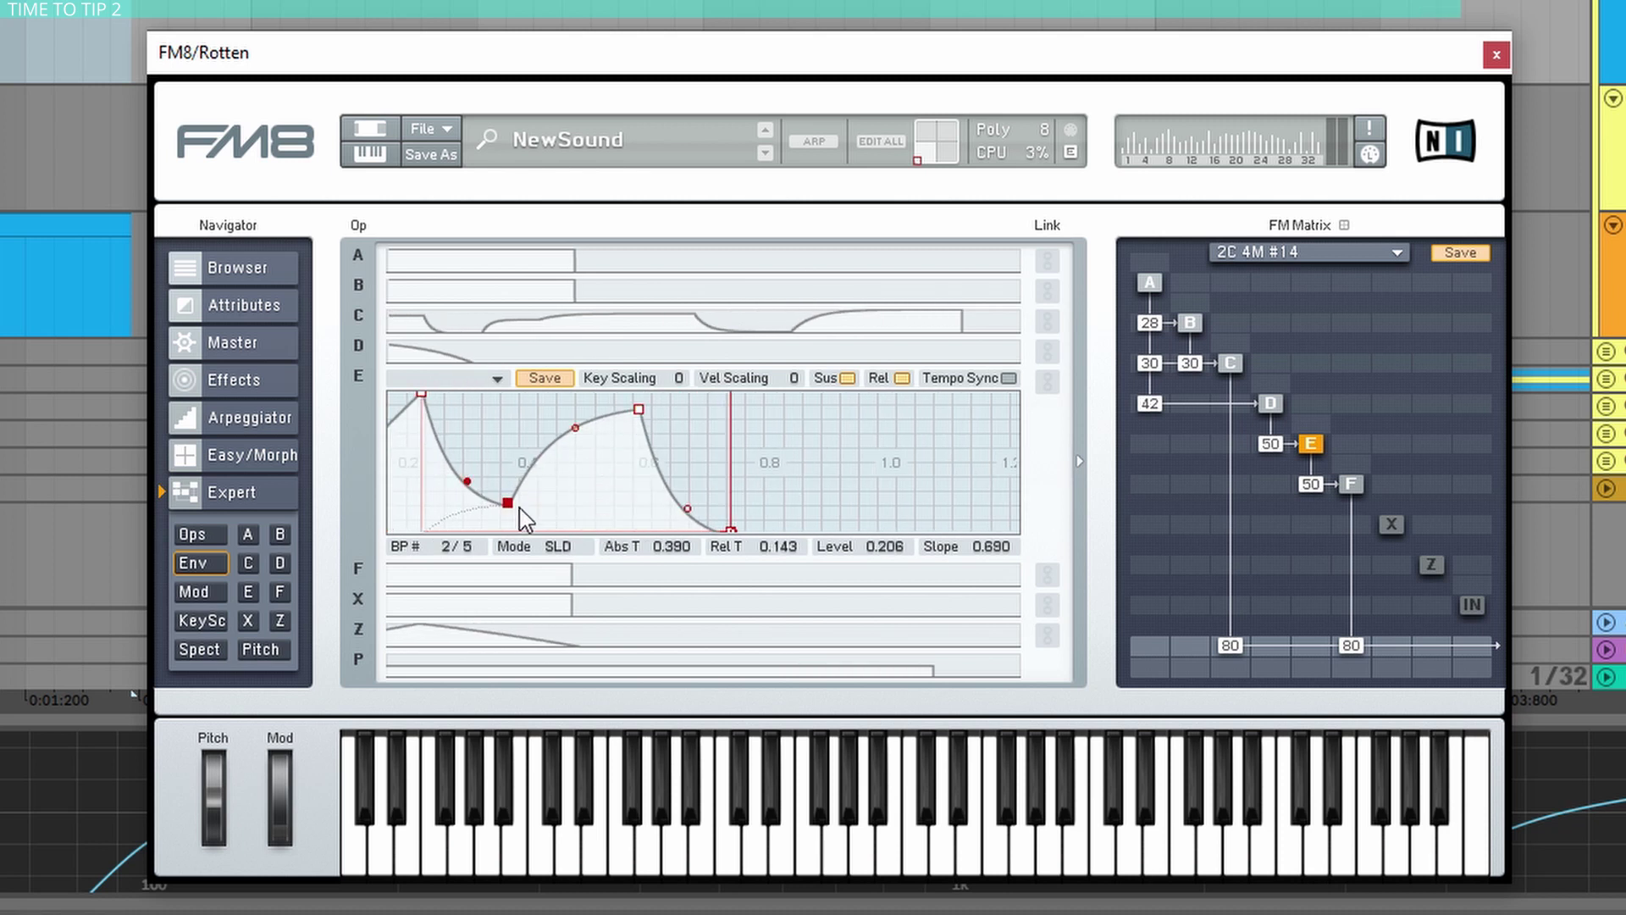
pyautogui.moveTo(508, 490); pyautogui.dragTo(591, 466)
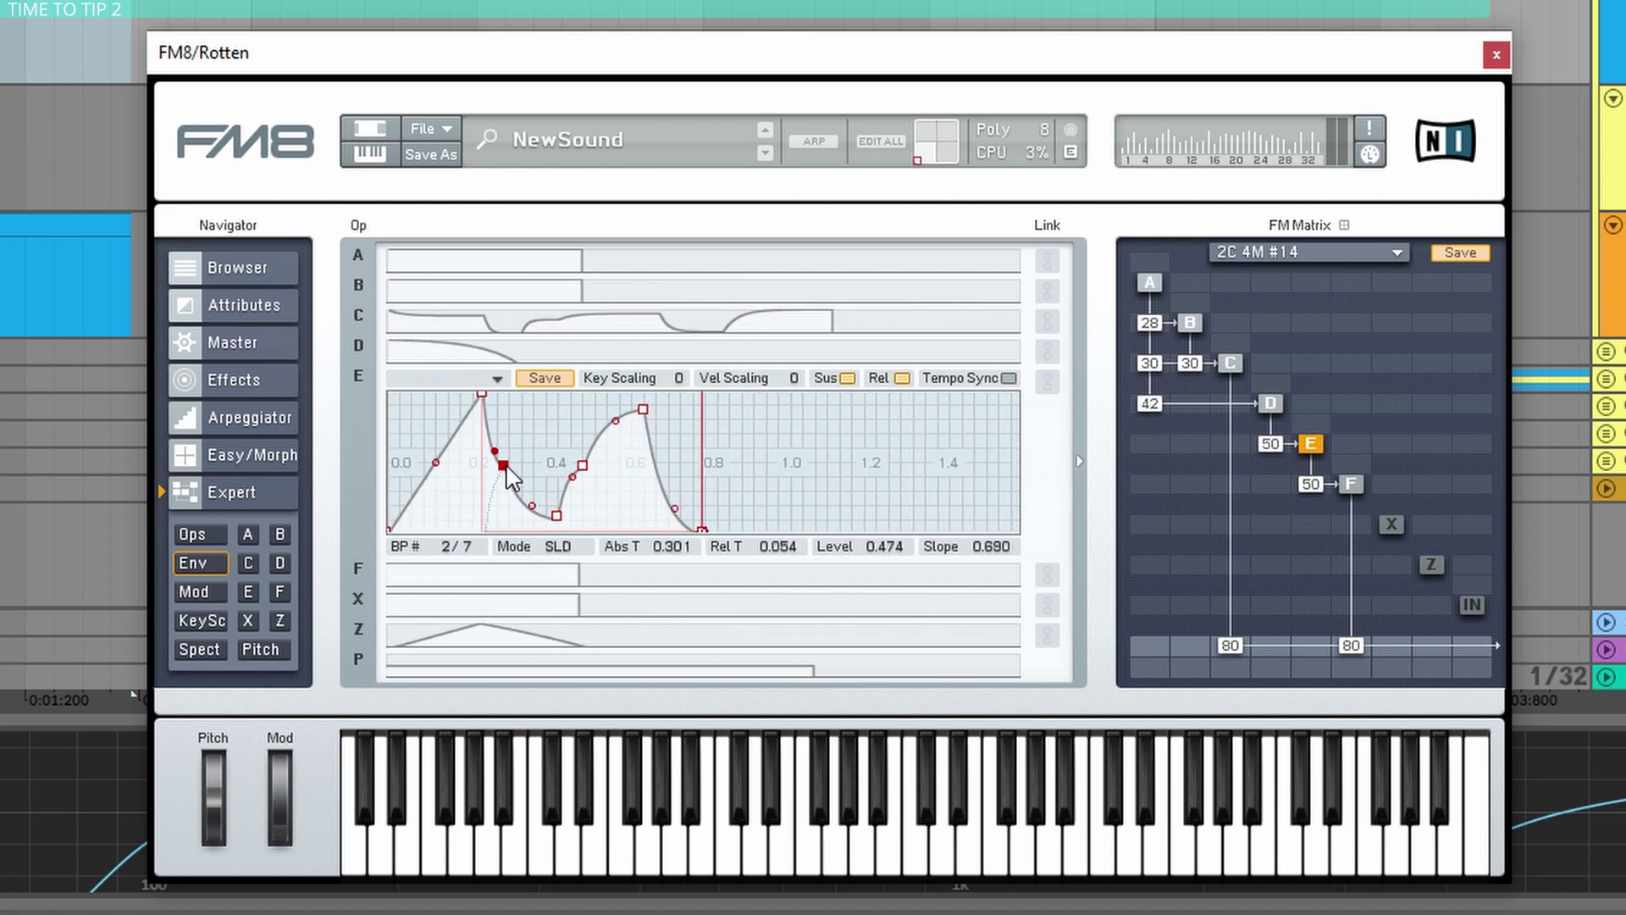
pyautogui.click(521, 511)
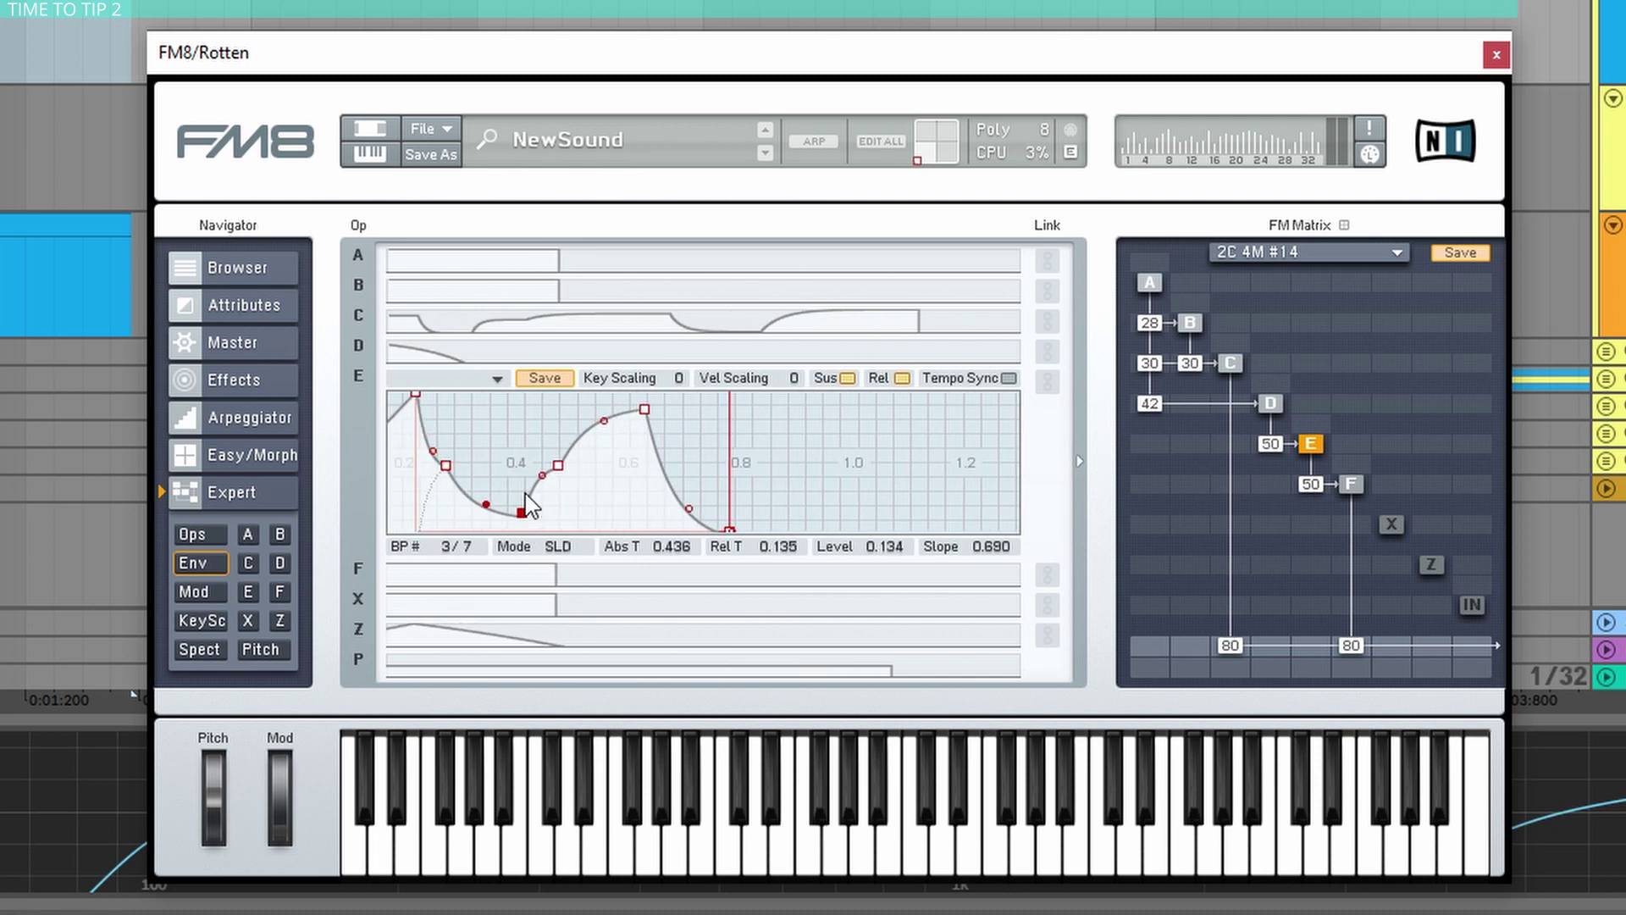
pyautogui.moveTo(521, 511); pyautogui.dragTo(530, 401)
pyautogui.moveTo(572, 495)
pyautogui.mouseDown()
pyautogui.moveTo(569, 472)
pyautogui.moveTo(599, 505)
pyautogui.mouseUp()
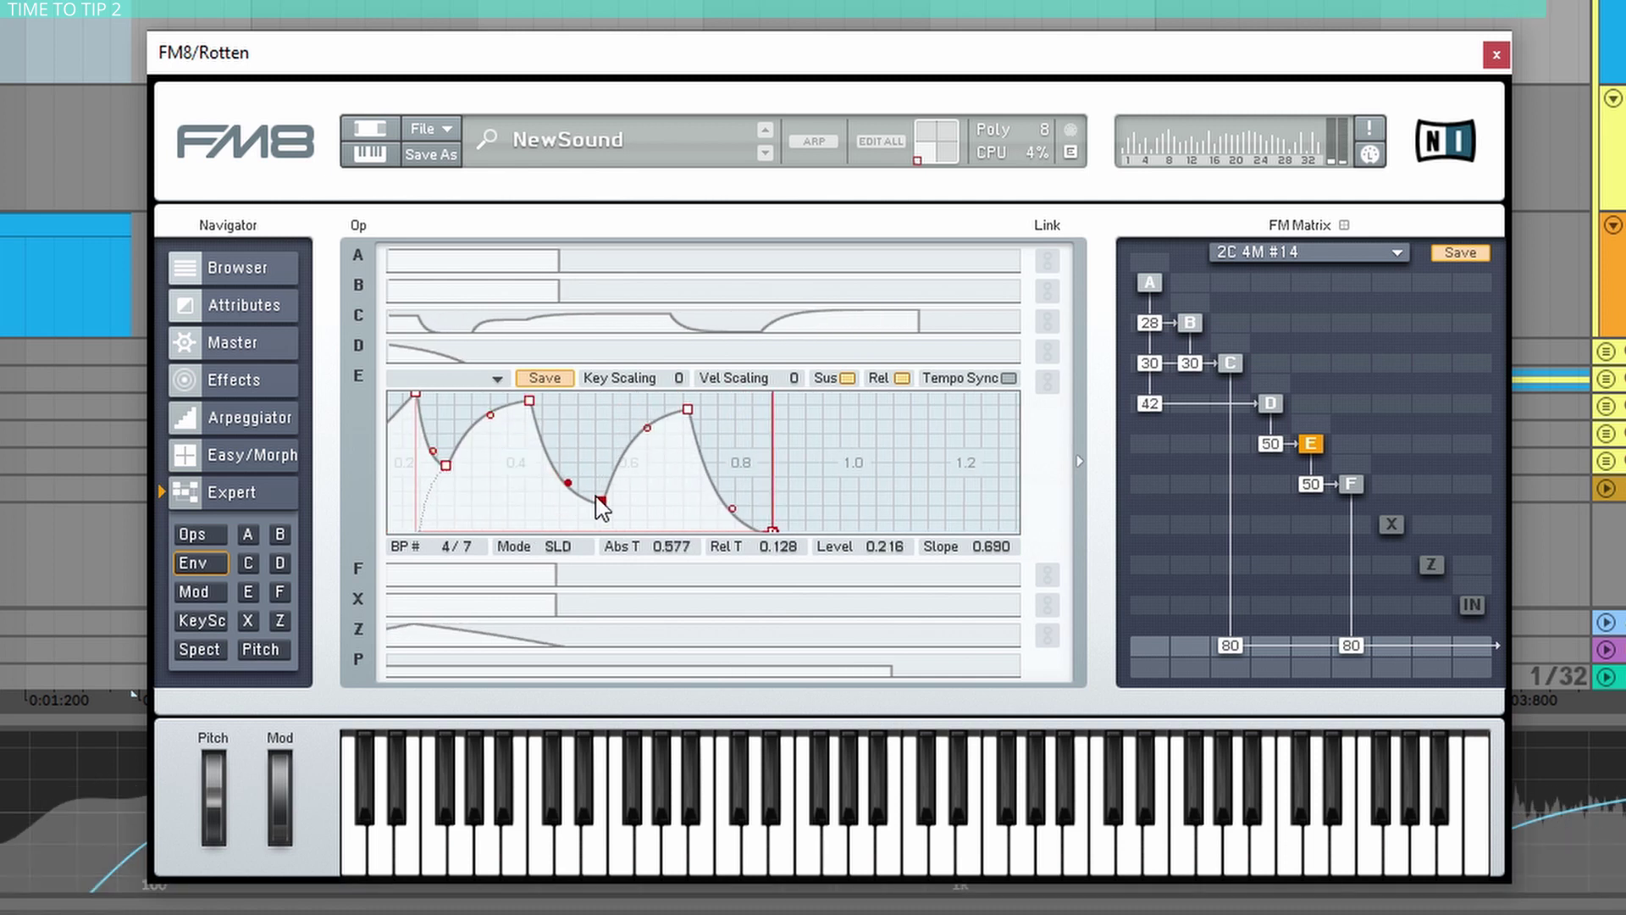
pyautogui.moveTo(445, 465); pyautogui.dragTo(473, 502)
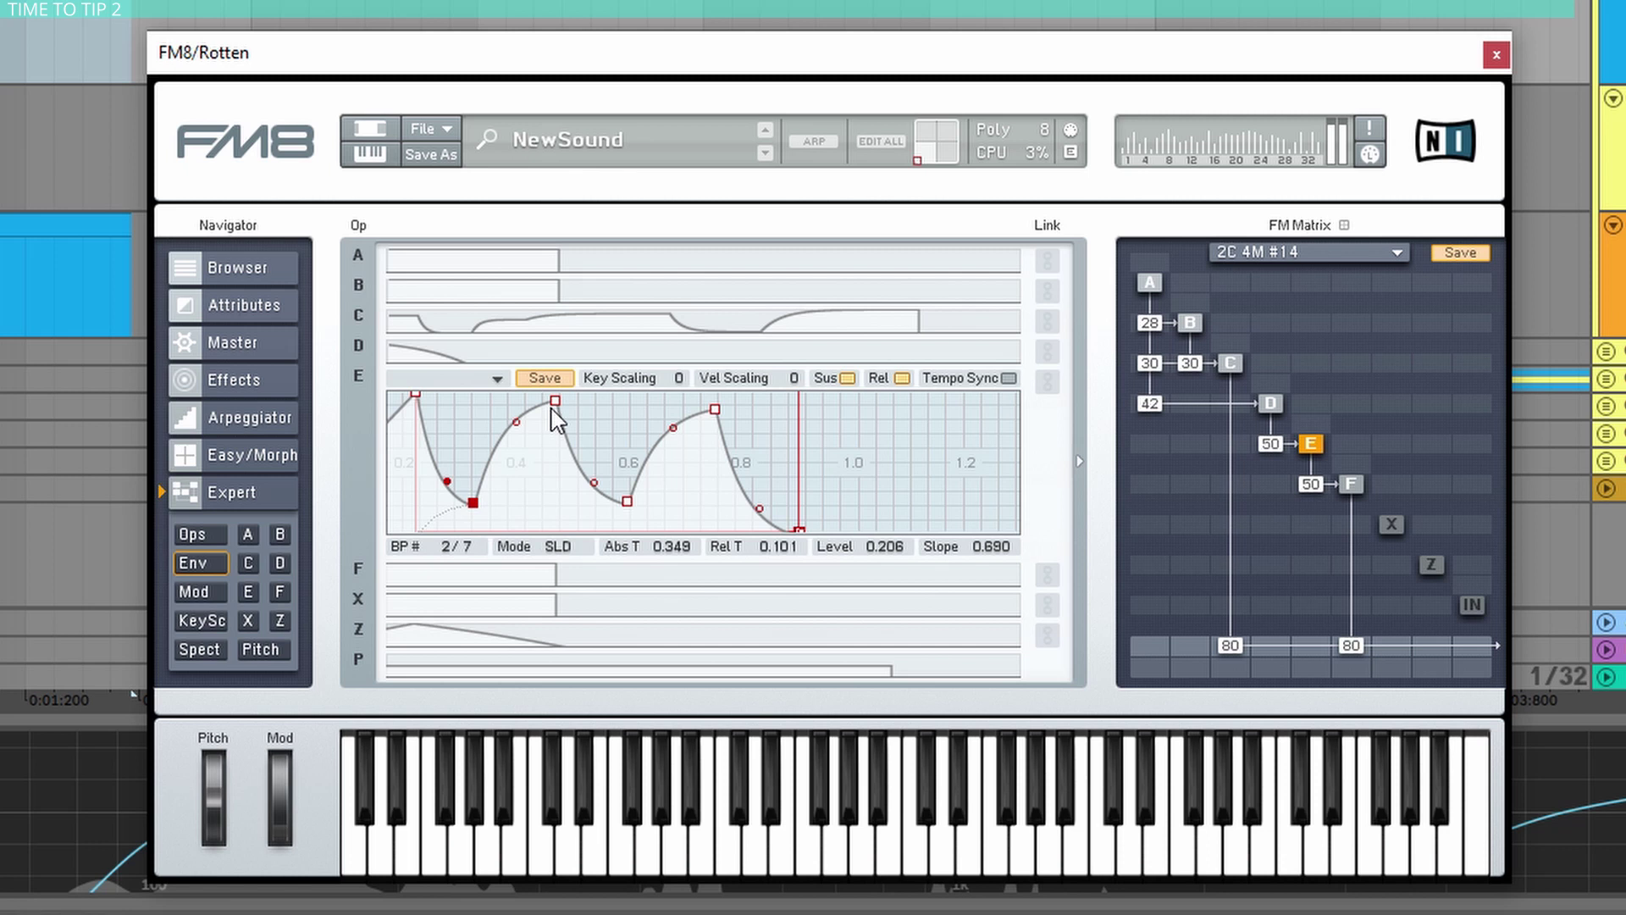
pyautogui.moveTo(554, 403); pyautogui.dragTo(571, 397)
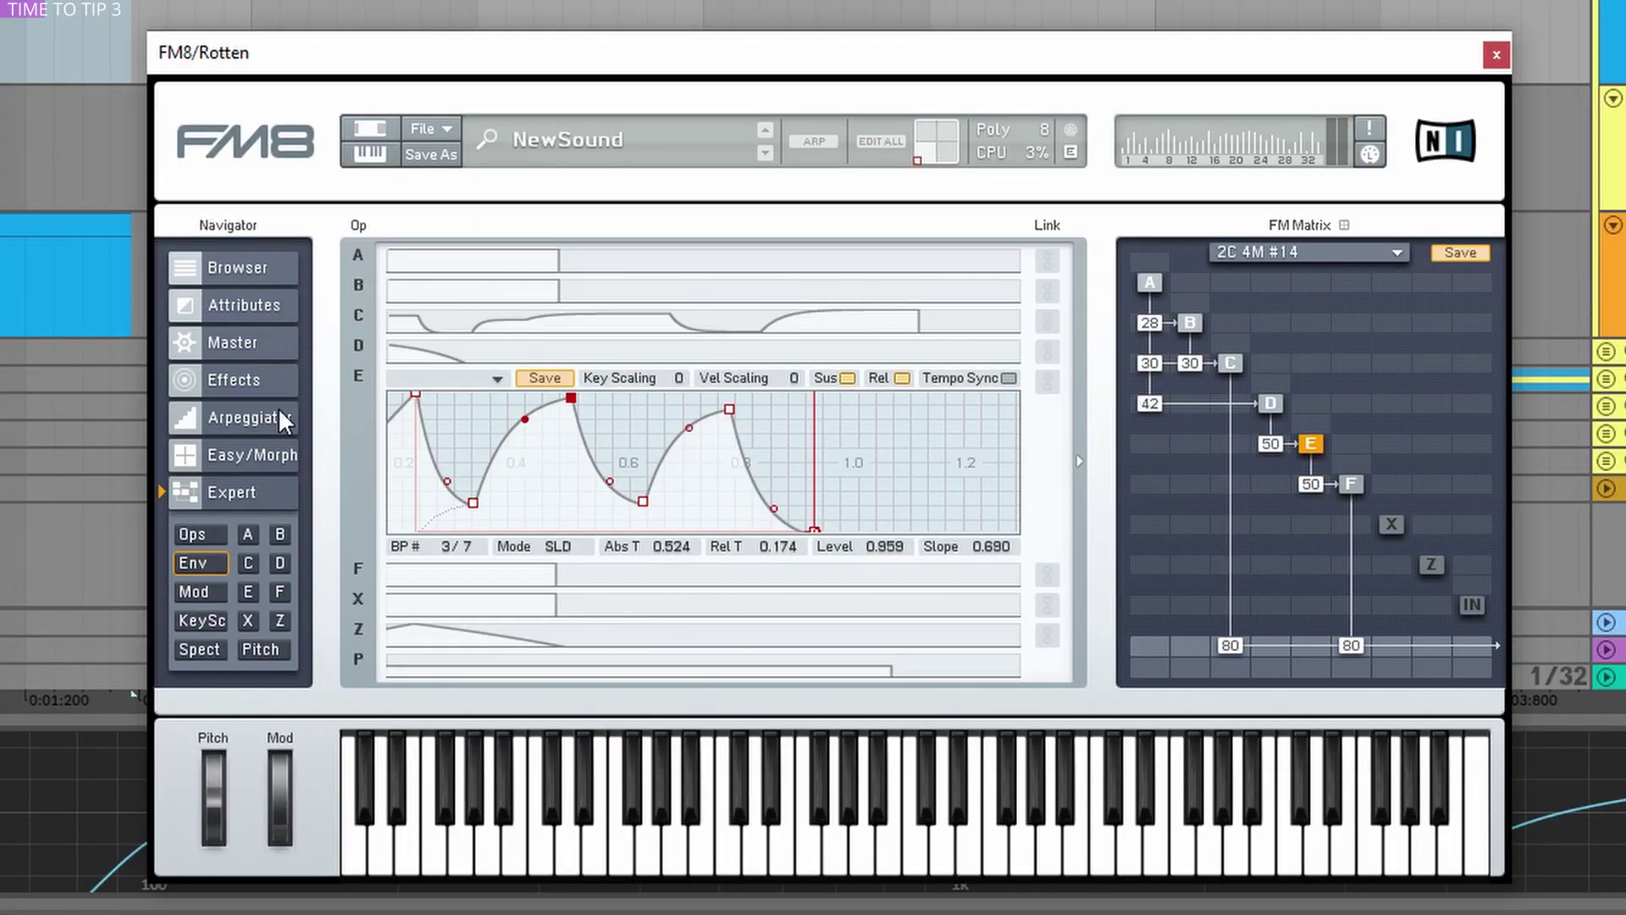
# - In the effects section, switch off Chorus/Delay, Reverb, Phaser and Tube Amp
pyautogui.click(237, 383)
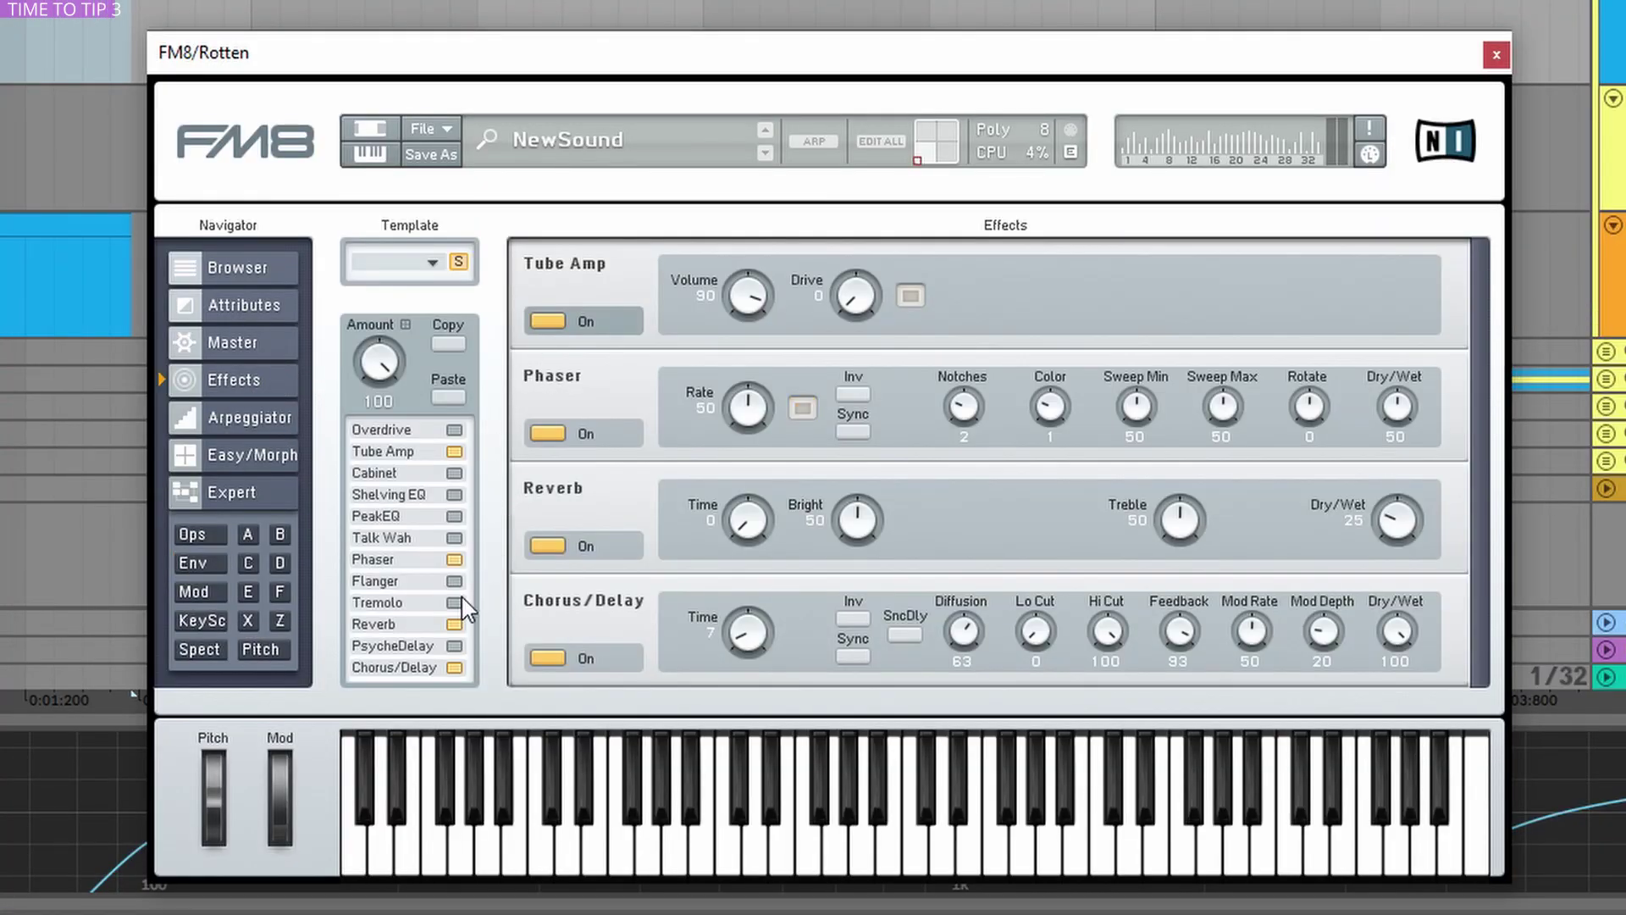
pyautogui.click(453, 668)
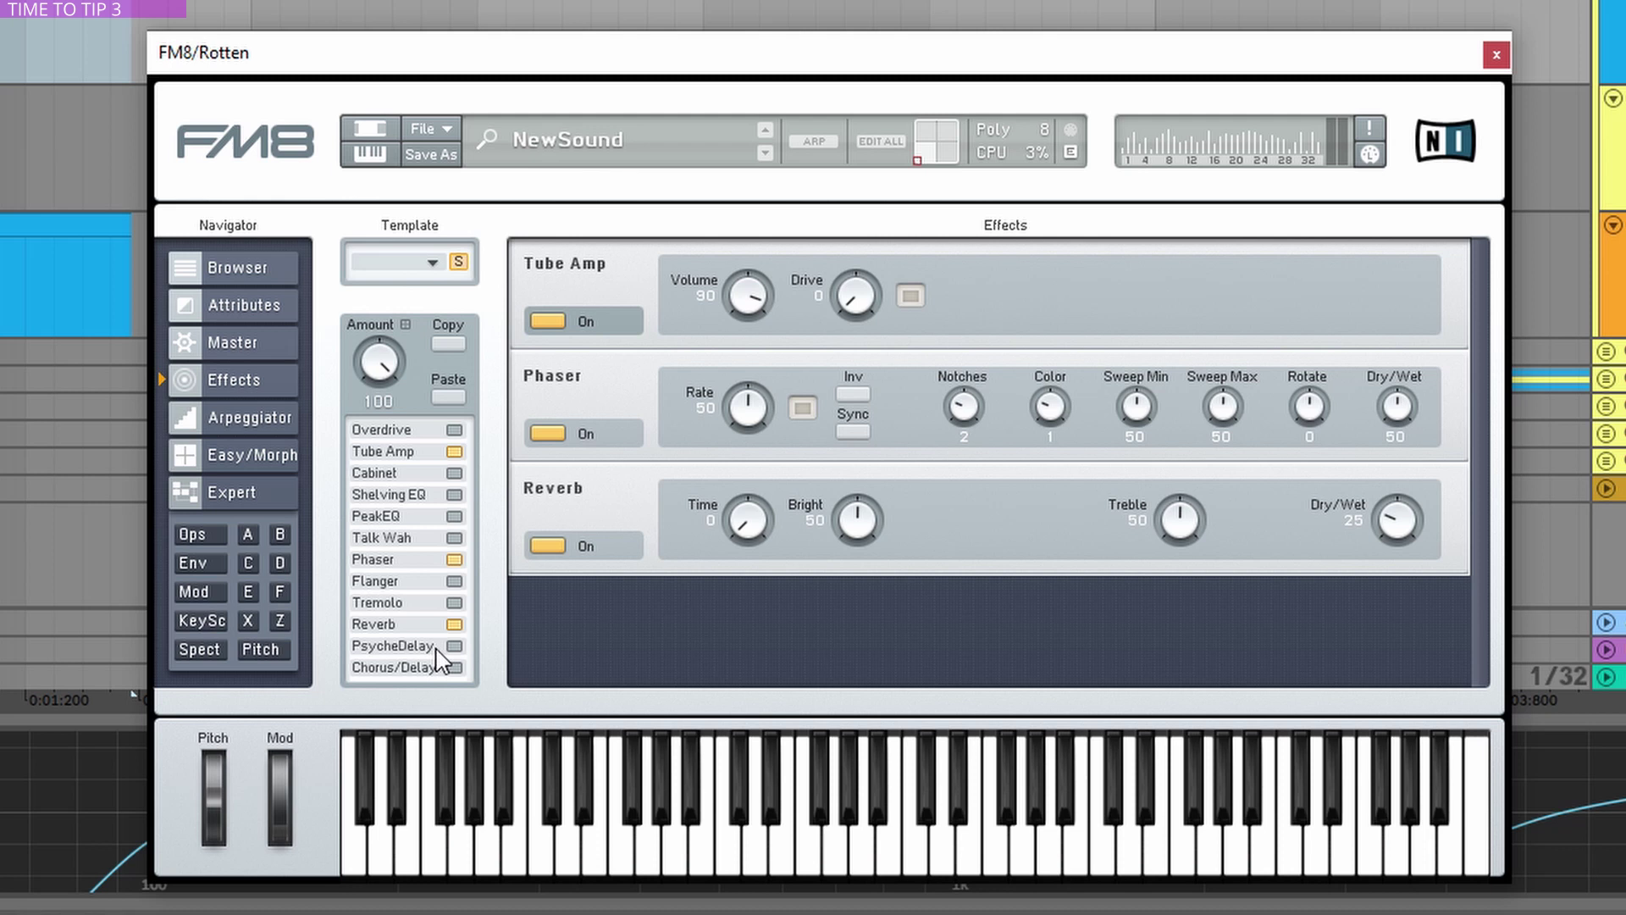
pyautogui.click(454, 624)
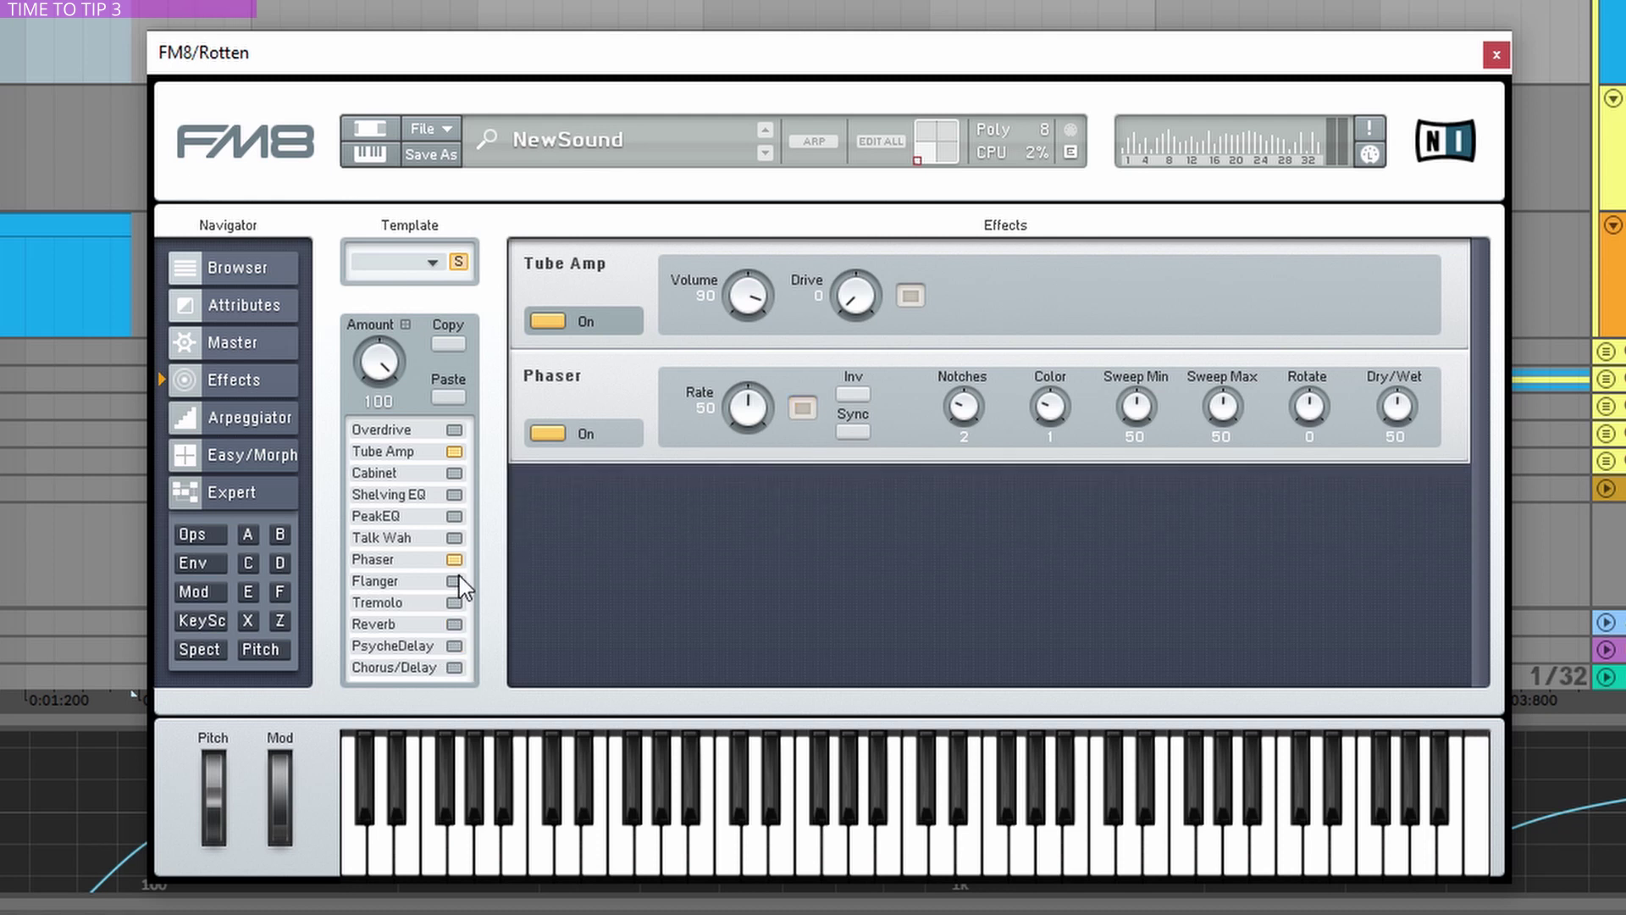
pyautogui.click(455, 560)
pyautogui.click(454, 452)
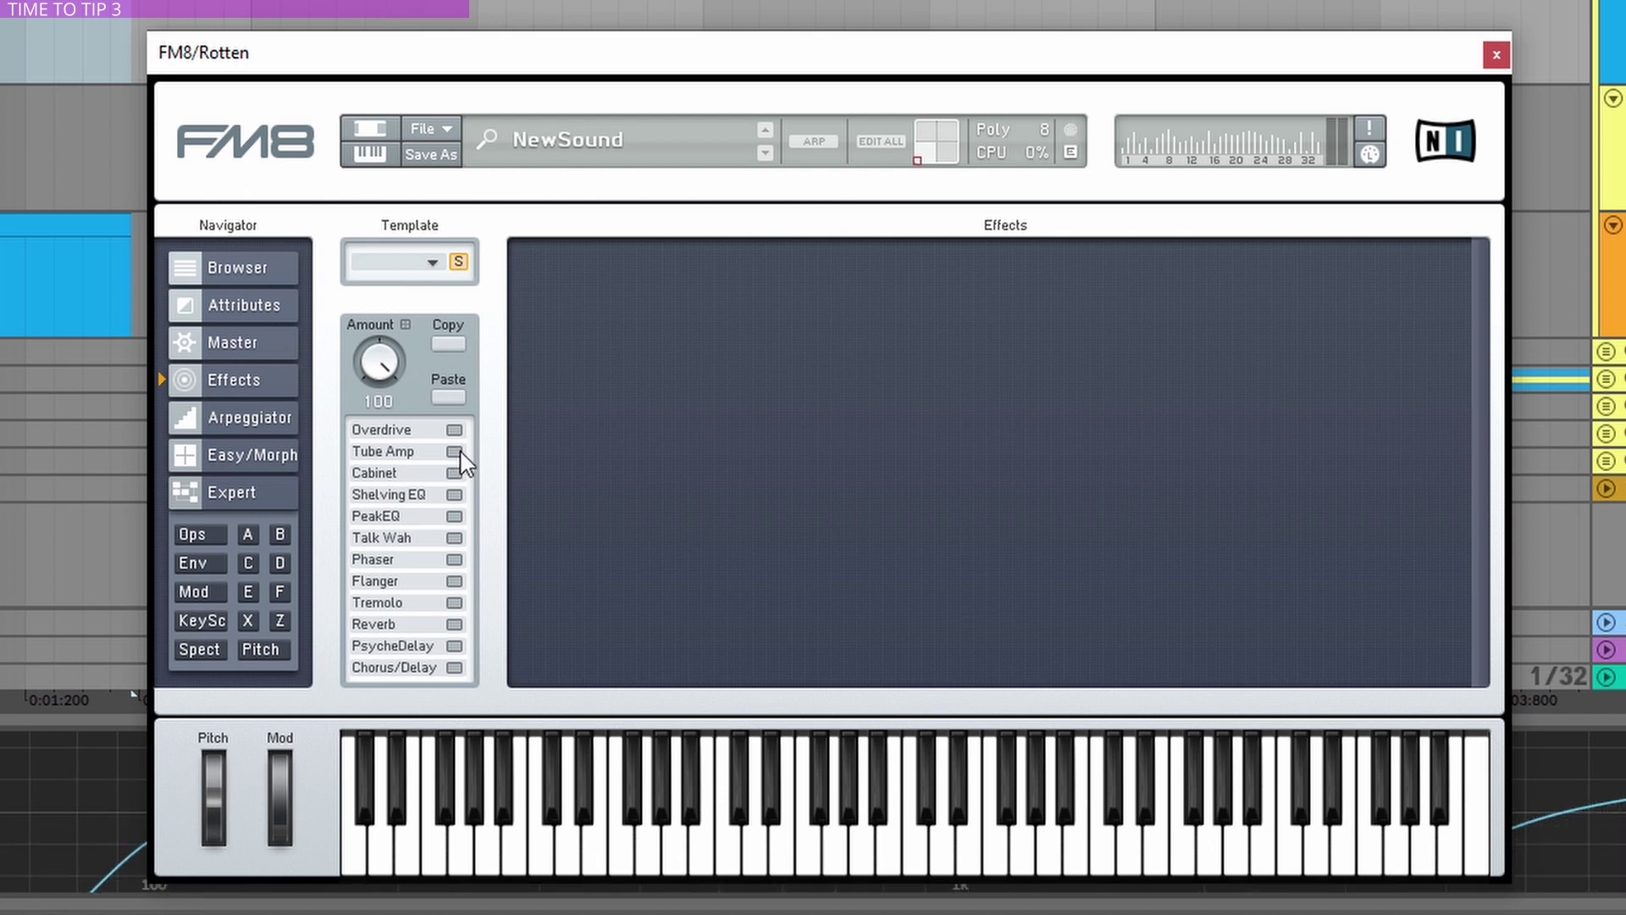
# - Turn Tube Amp, Overdrive, Phaser, Chorus/Delay and Reverb back on
pyautogui.click(454, 452)
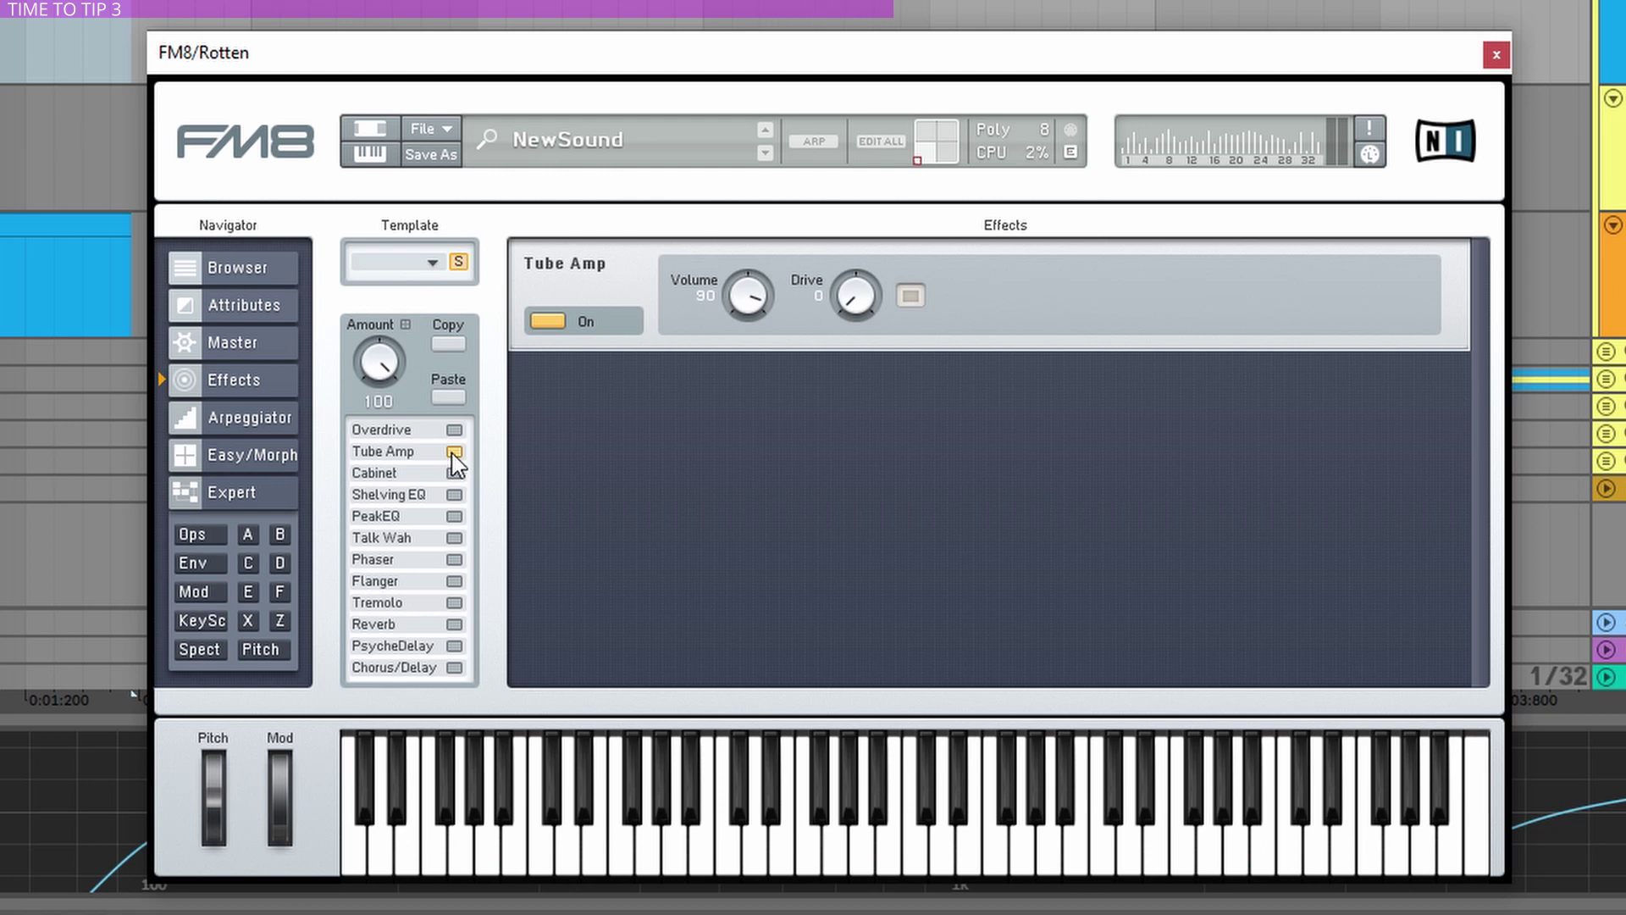
pyautogui.click(454, 431)
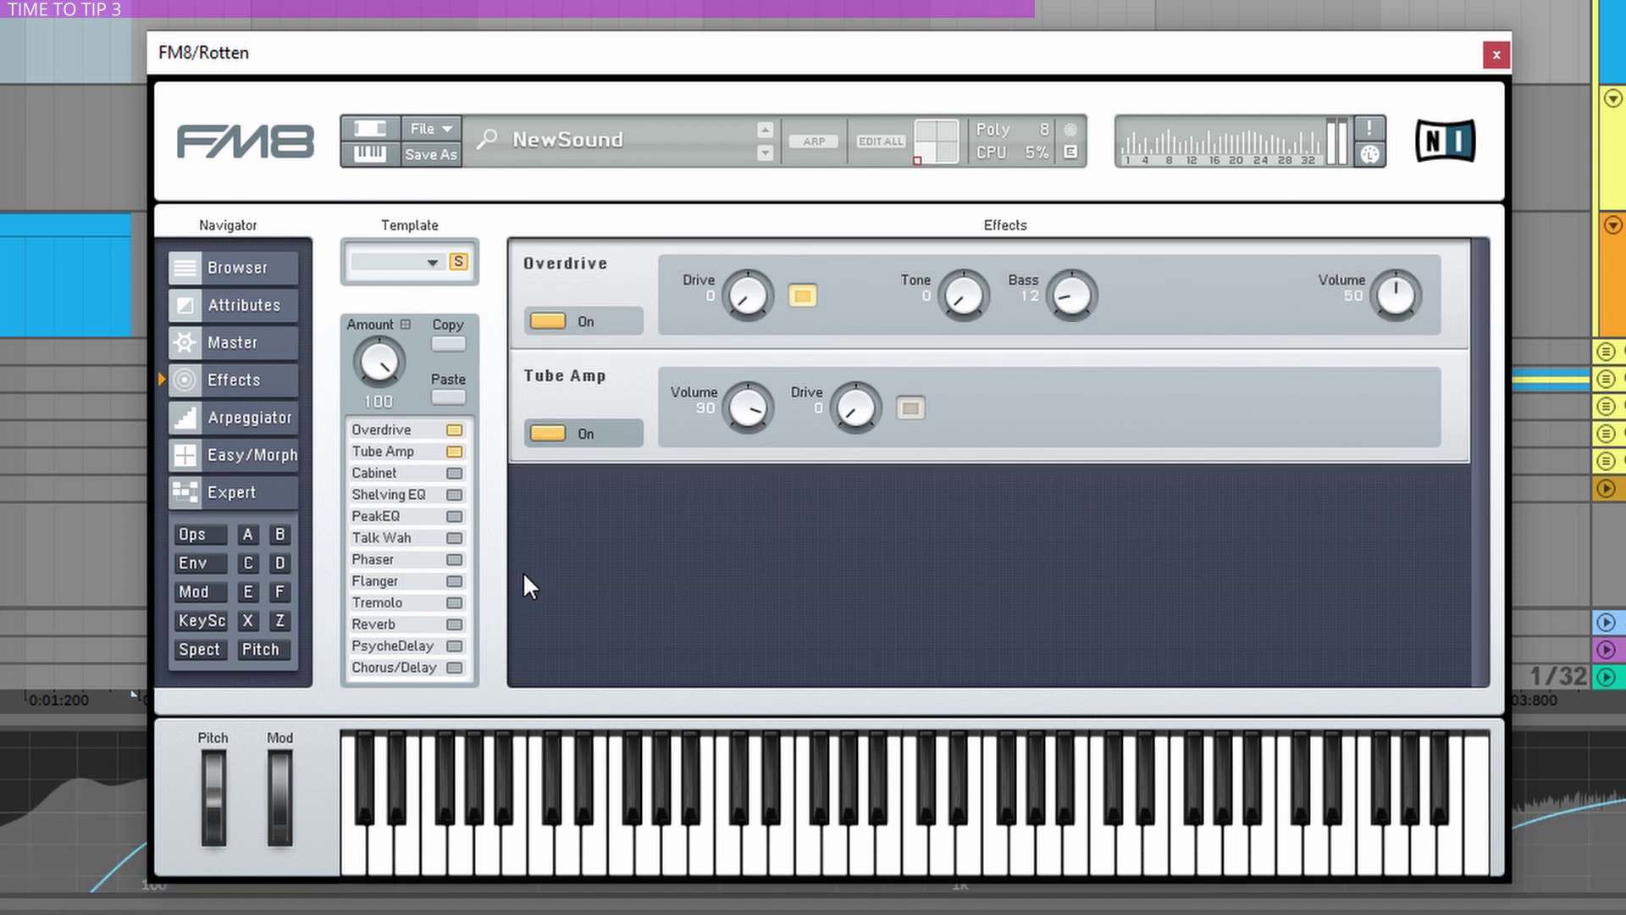
pyautogui.click(455, 559)
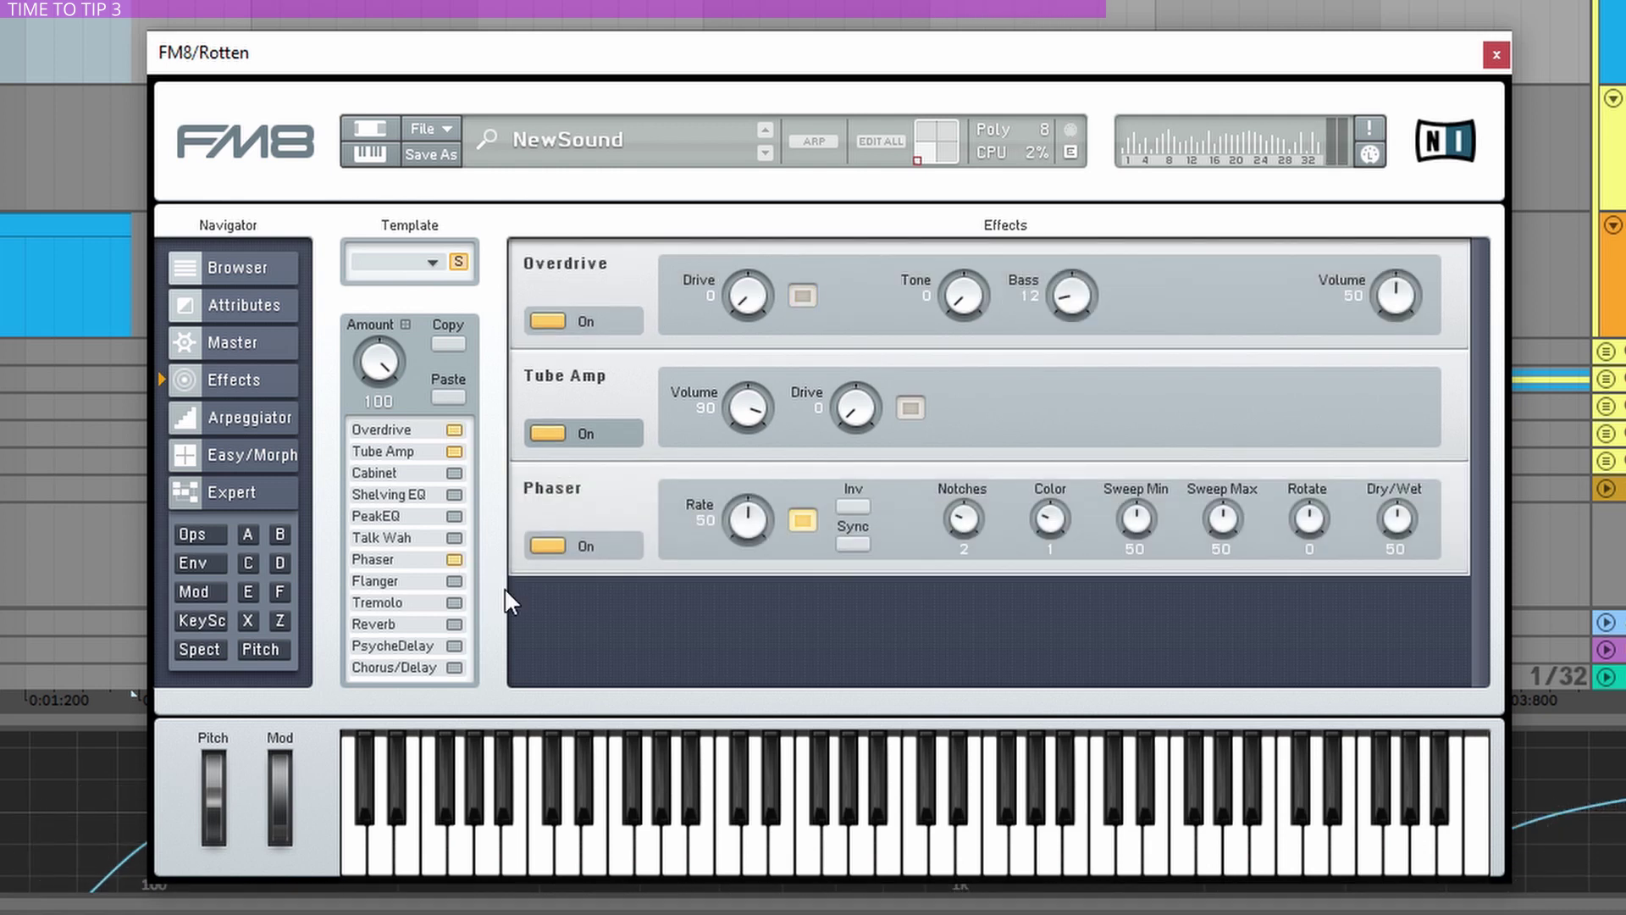
pyautogui.click(454, 667)
pyautogui.click(453, 625)
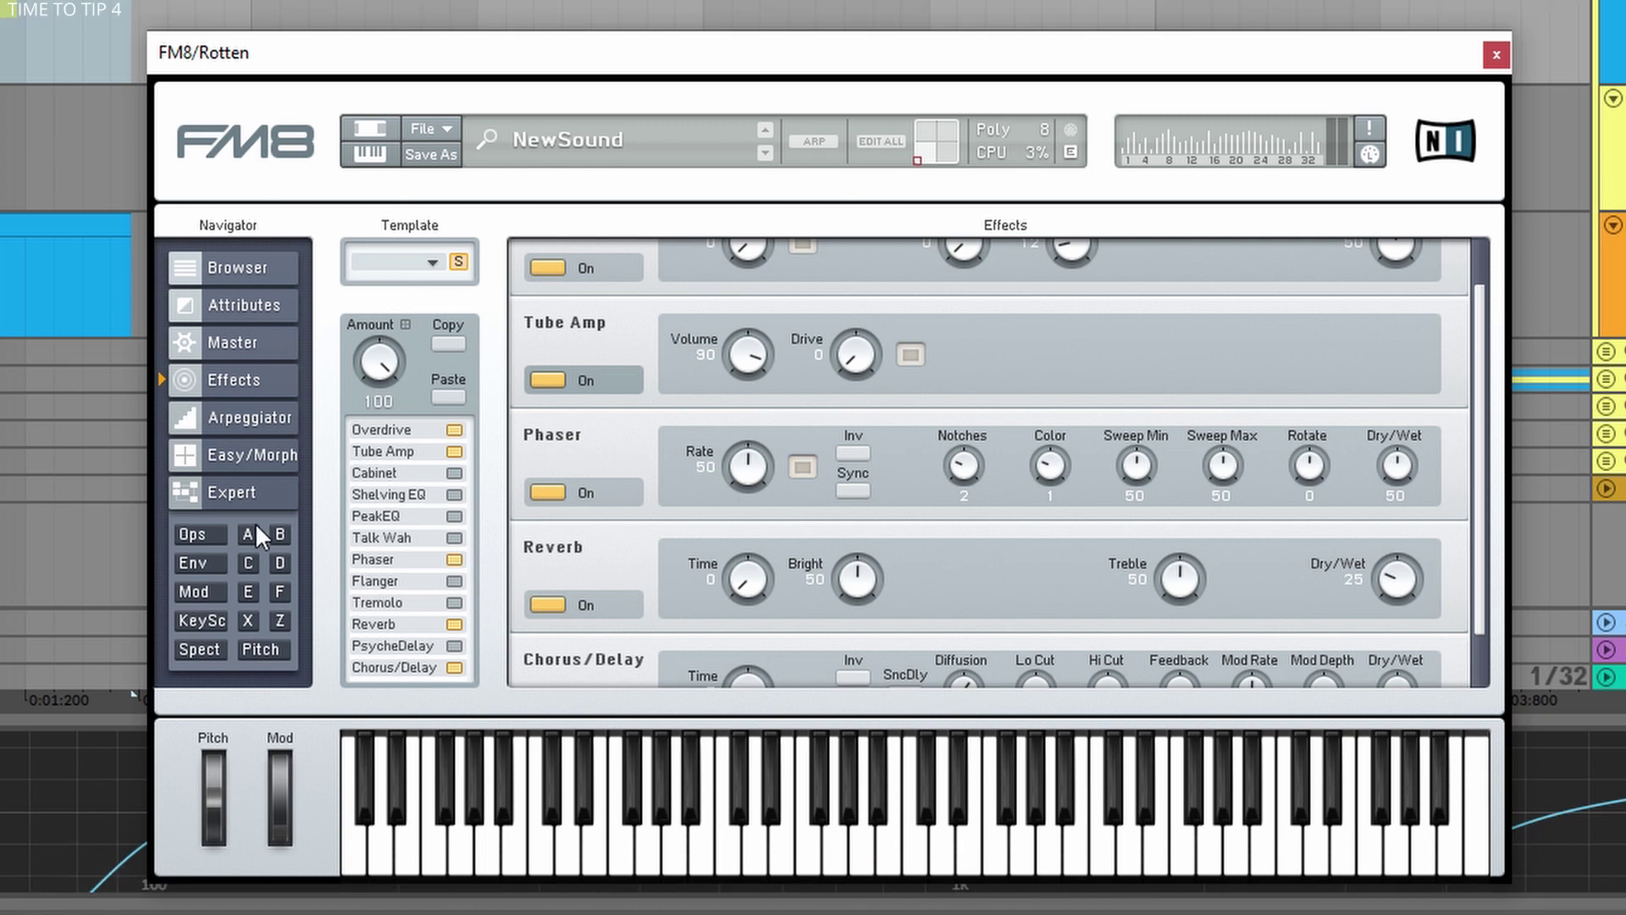
pyautogui.click(227, 451)
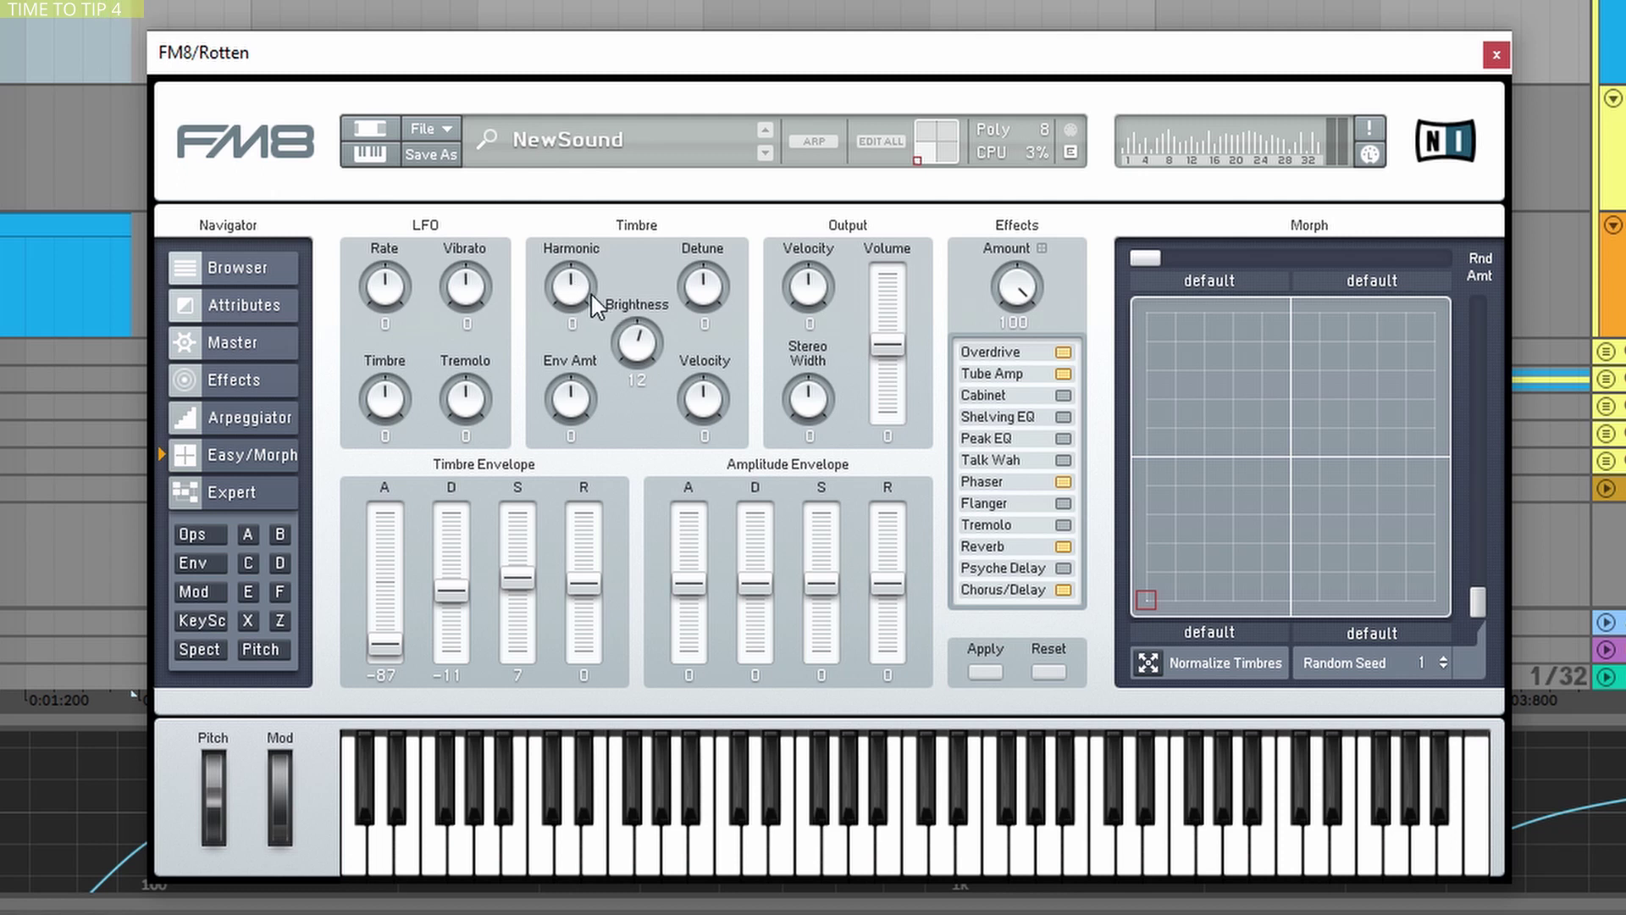
# - Adjust the Harmonic and Brightness knobs in the Timbre section
pyautogui.moveTo(572, 292); pyautogui.dragTo(572, 211)
pyautogui.moveTo(572, 292); pyautogui.dragTo(570, 306)
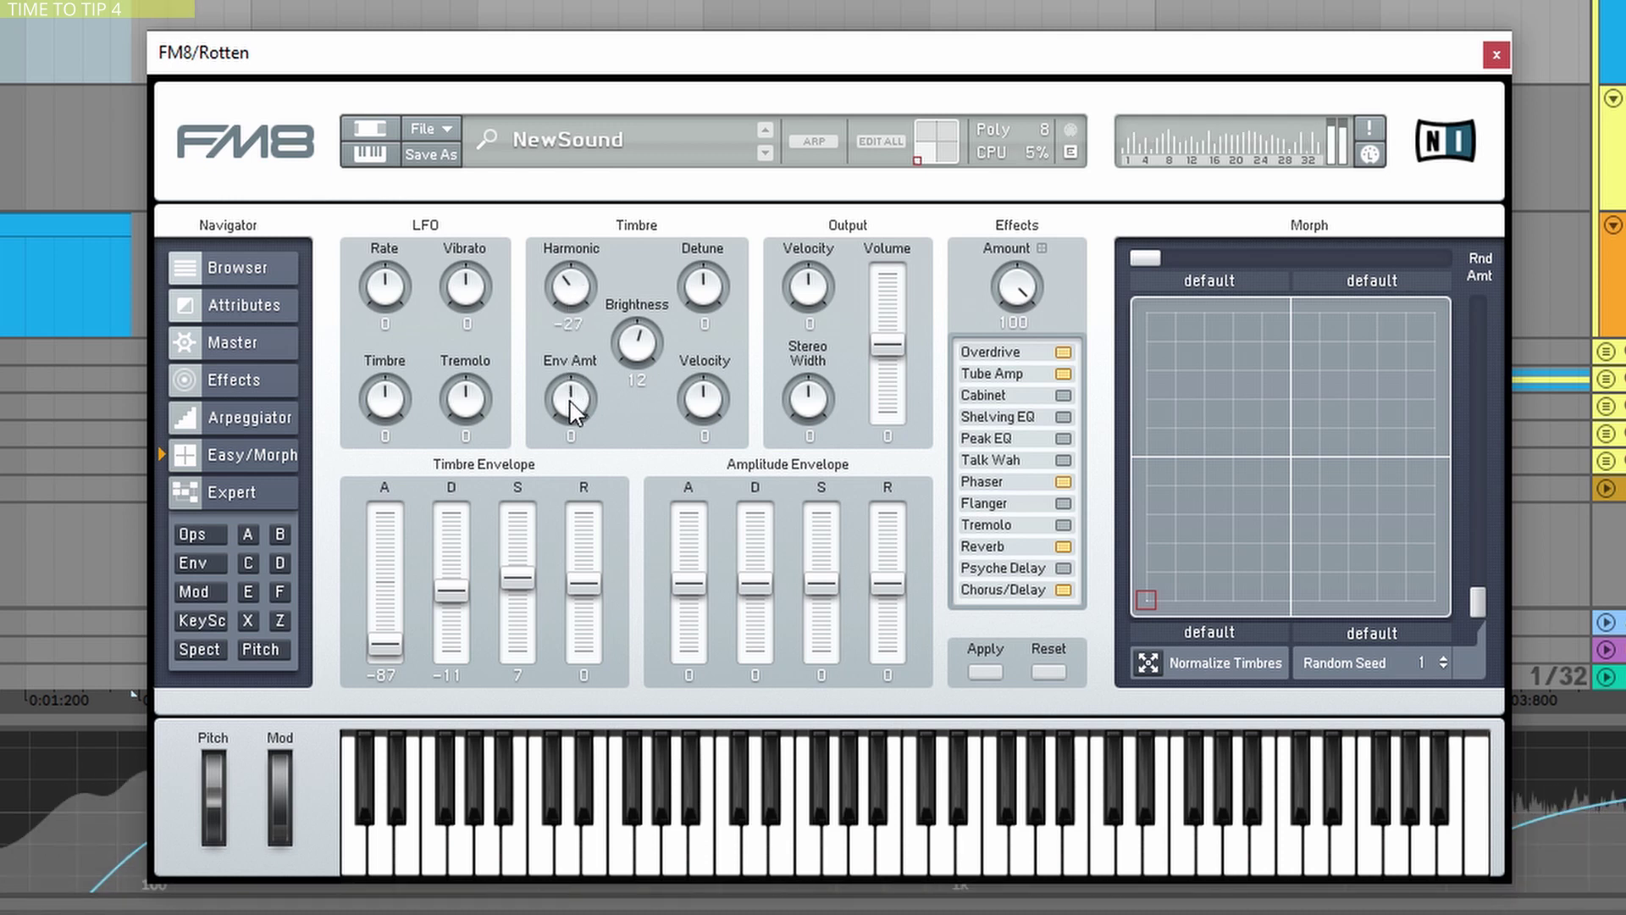
pyautogui.moveTo(581, 290); pyautogui.dragTo(583, 301)
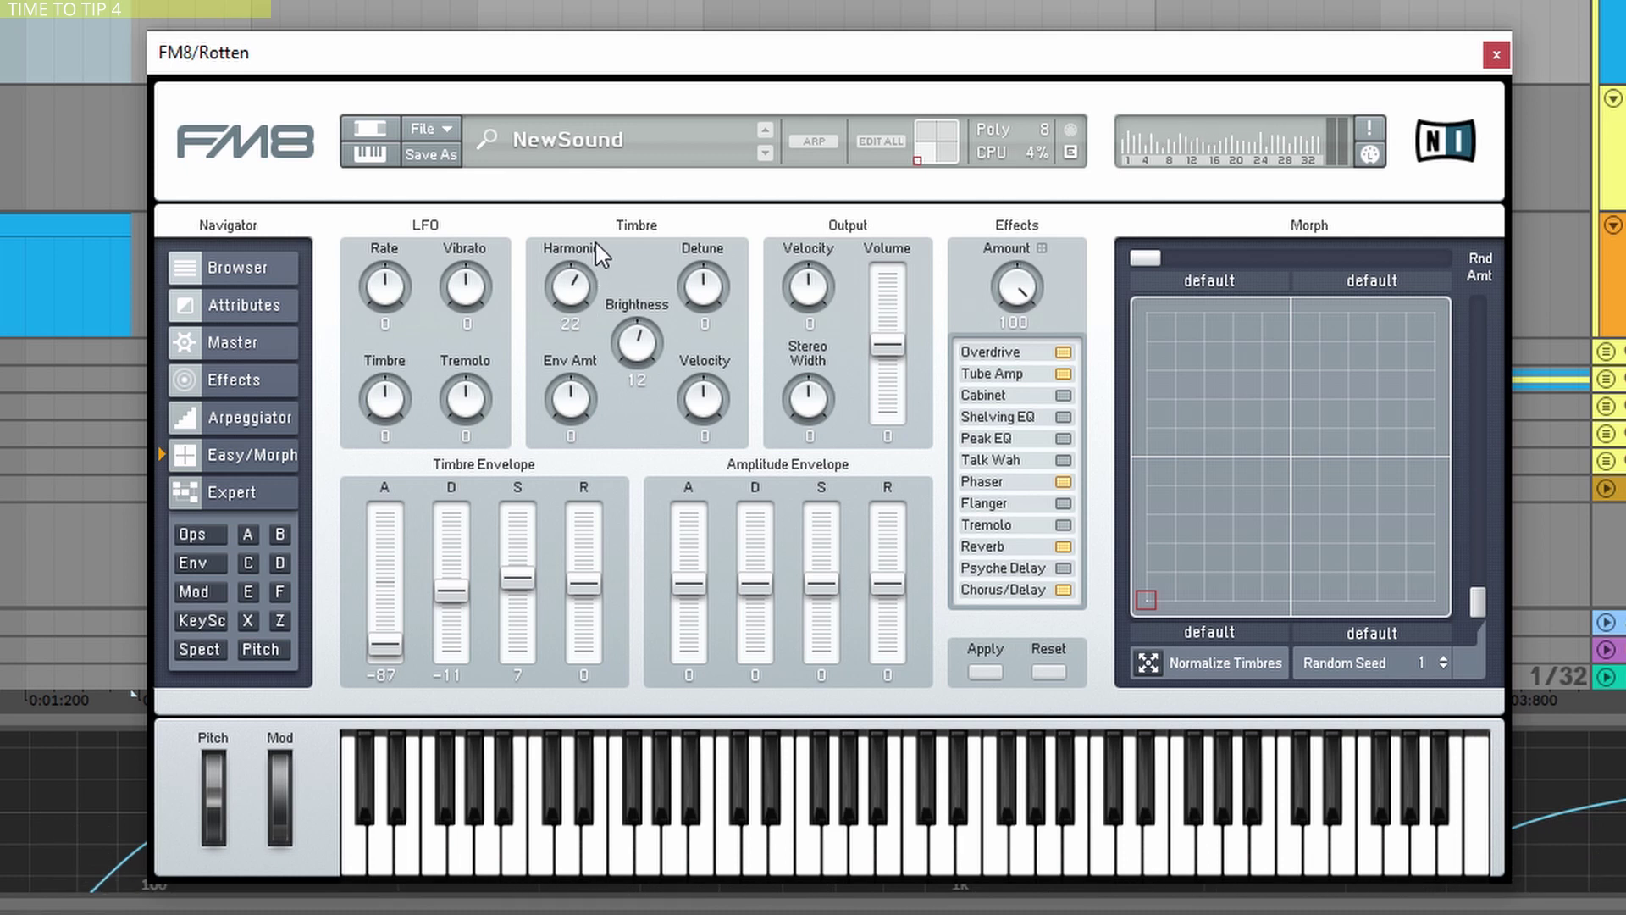
pyautogui.scroll(2, 589, 297)
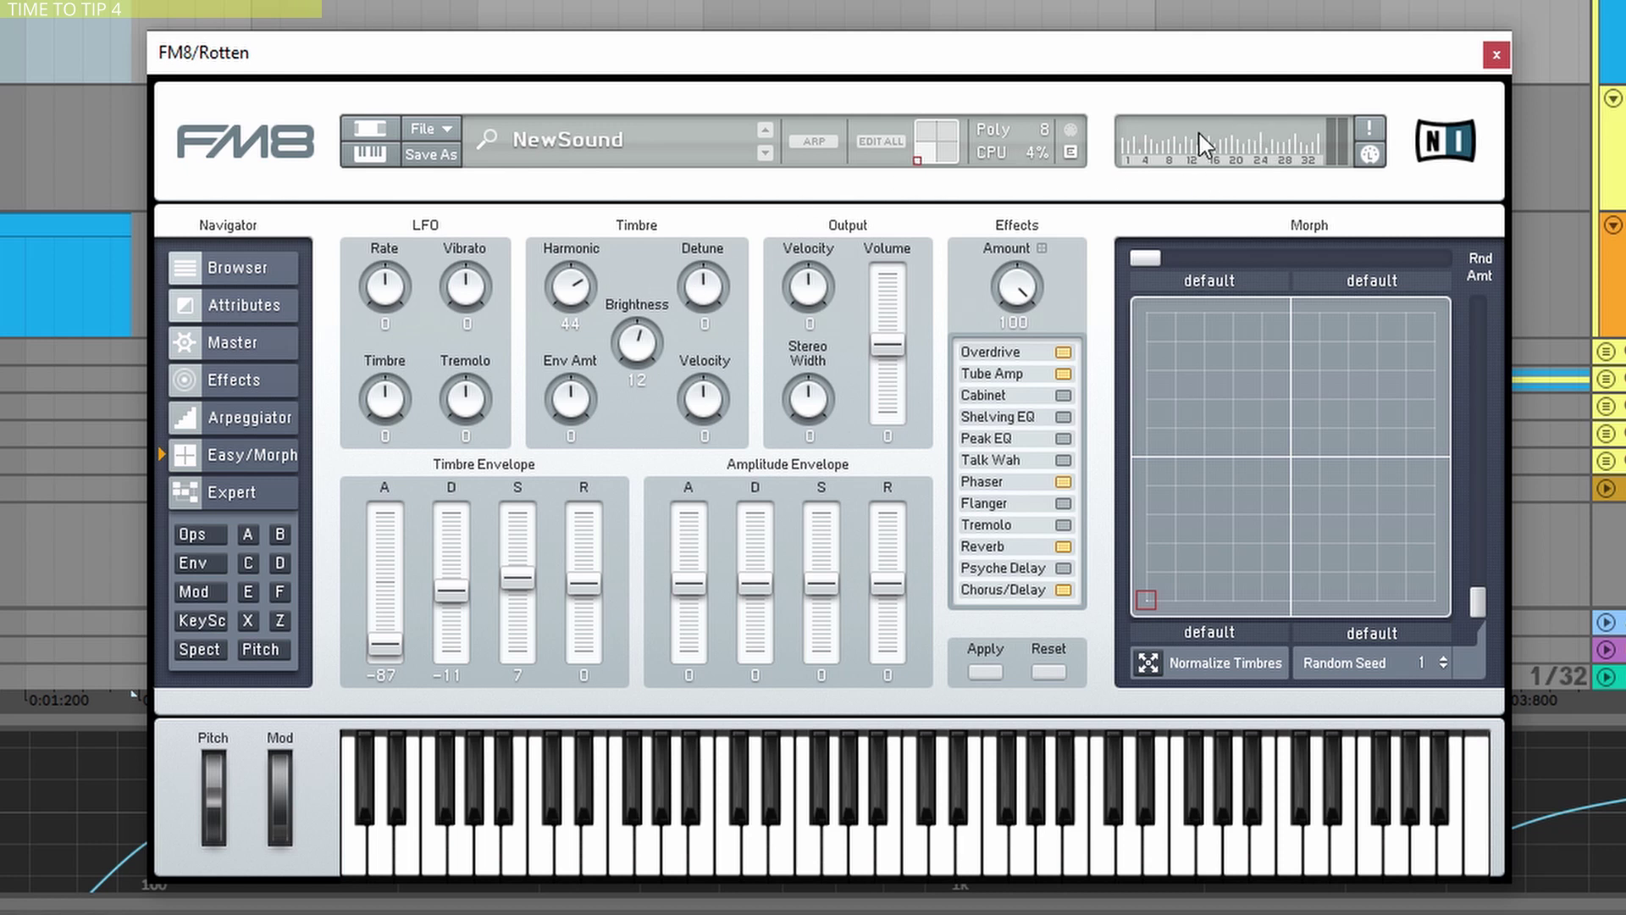
pyautogui.scroll(5, 568, 280)
pyautogui.scroll(-3, 642, 364)
pyautogui.scroll(-3, 644, 360)
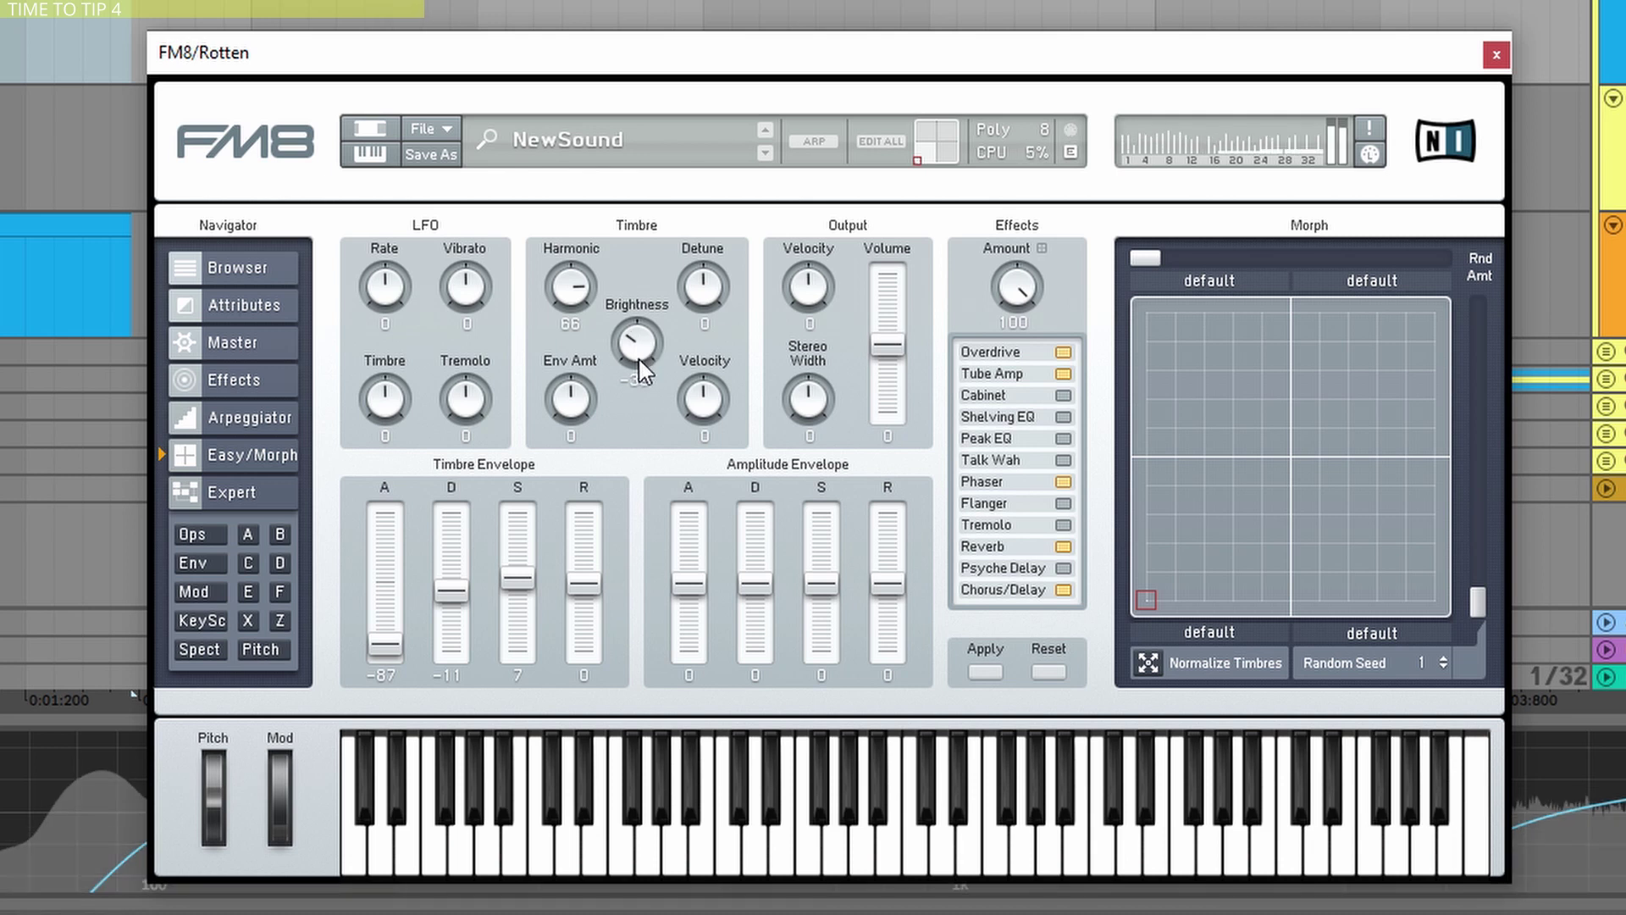
pyautogui.moveTo(638, 345)
pyautogui.mouseDown()
pyautogui.moveTo(652, 414)
pyautogui.moveTo(658, 265)
pyautogui.moveTo(669, 339)
pyautogui.mouseUp()
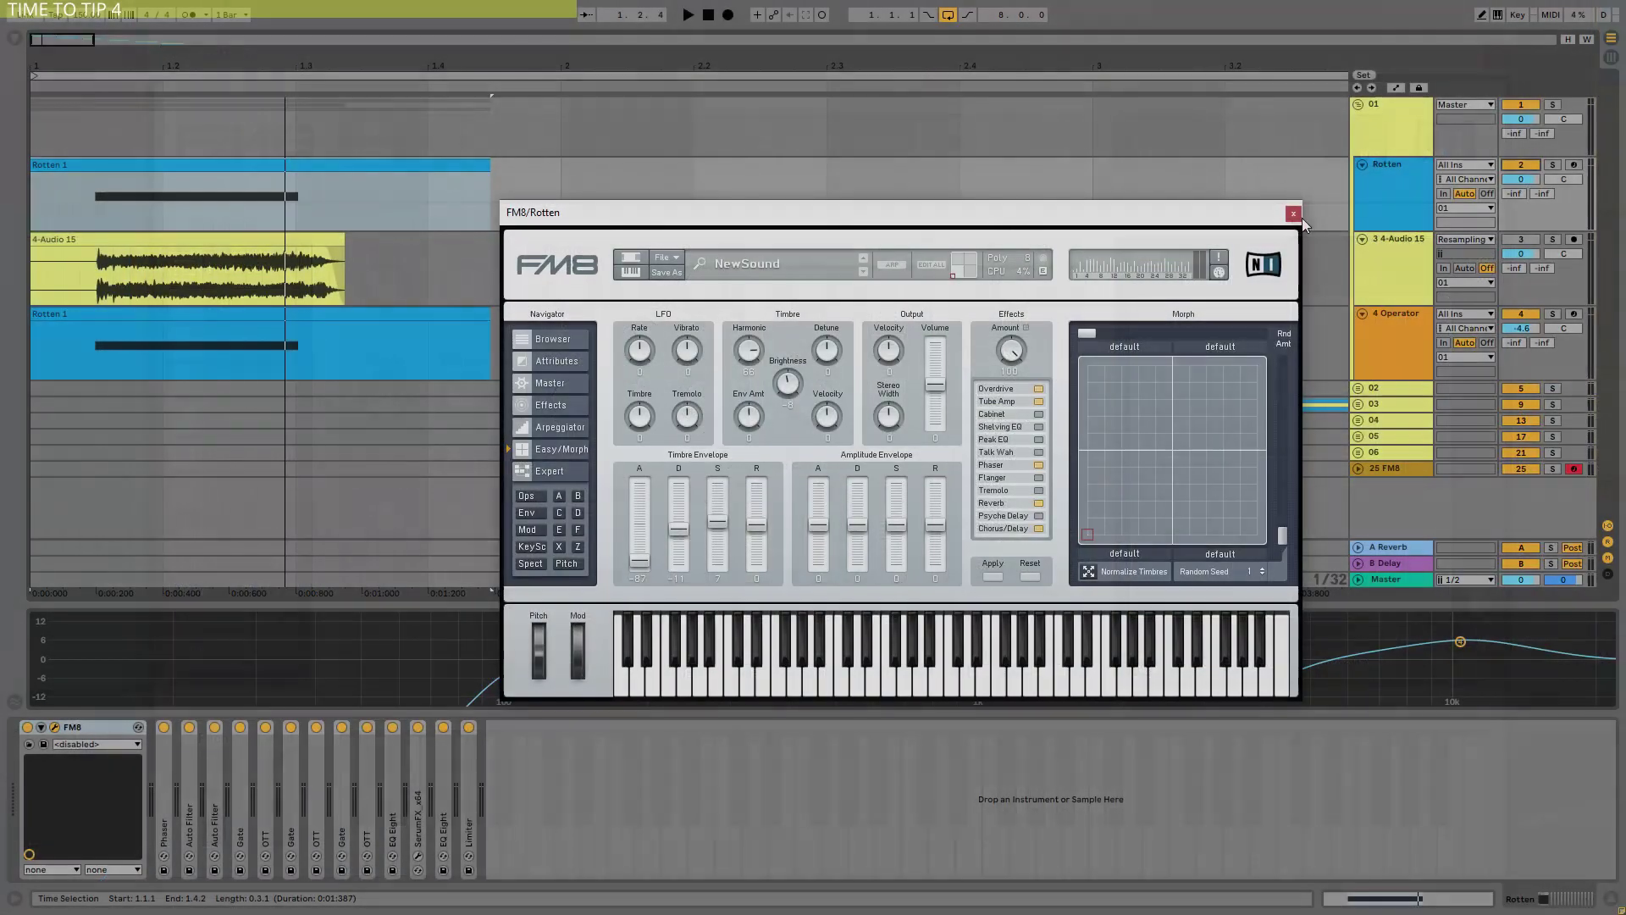
# - Close the FM8 window, zoom the arrangement out, and reopen FM8 with Ctrl+Alt+P
pyautogui.click(1497, 54)
pyautogui.press('-')
pyautogui.press('-')
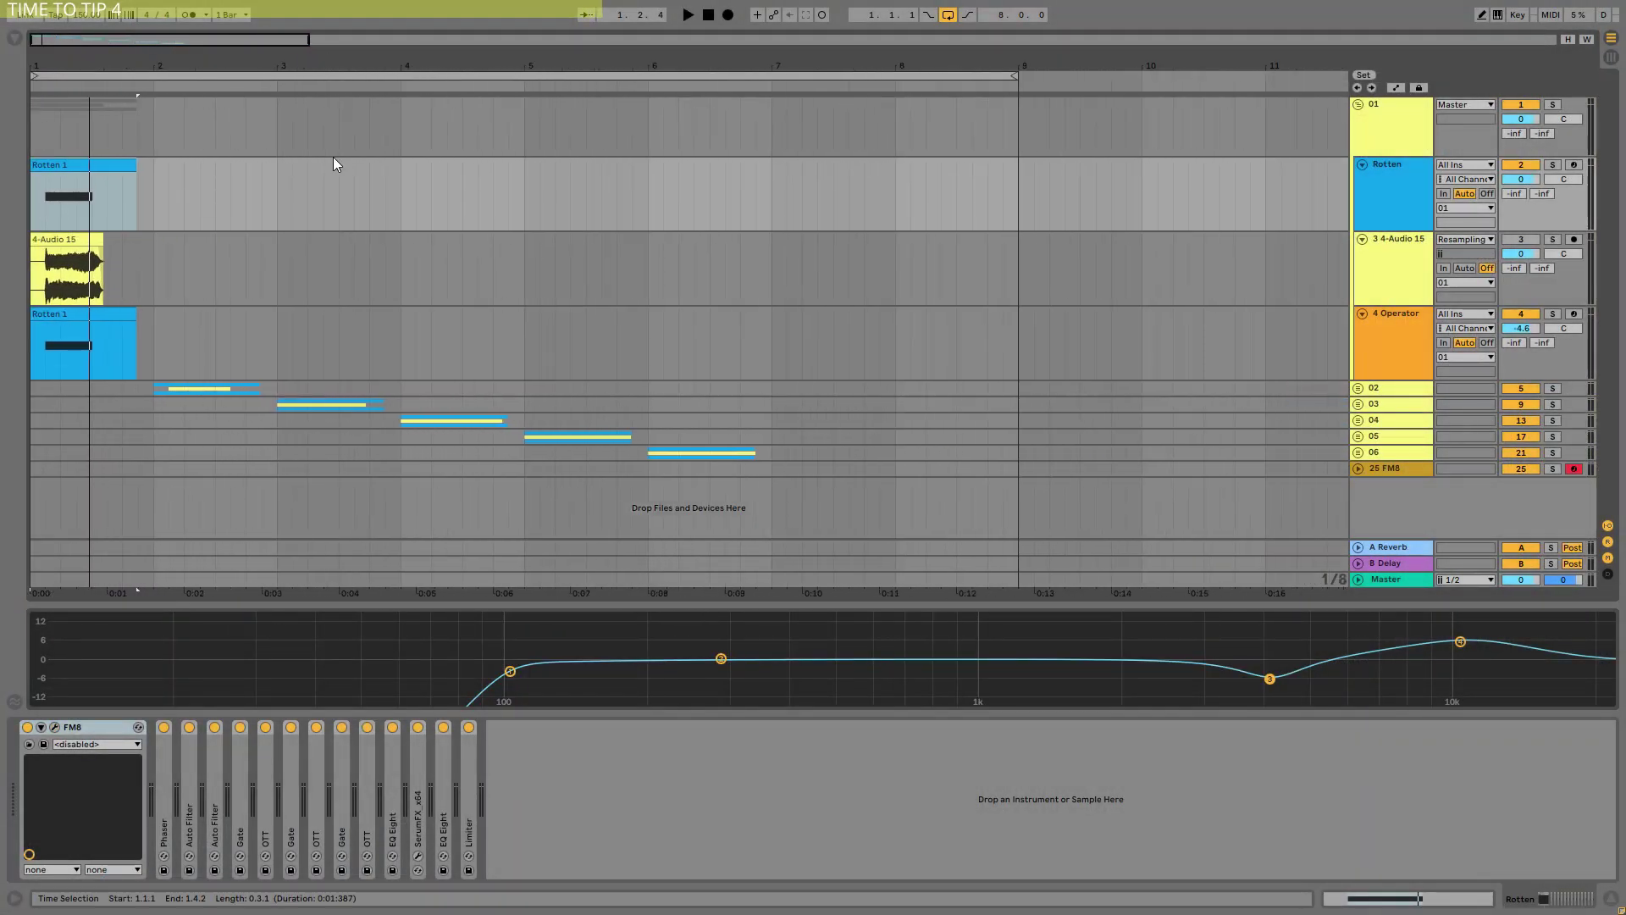
pyautogui.hotkey('ctrl', 'alt', 'p')
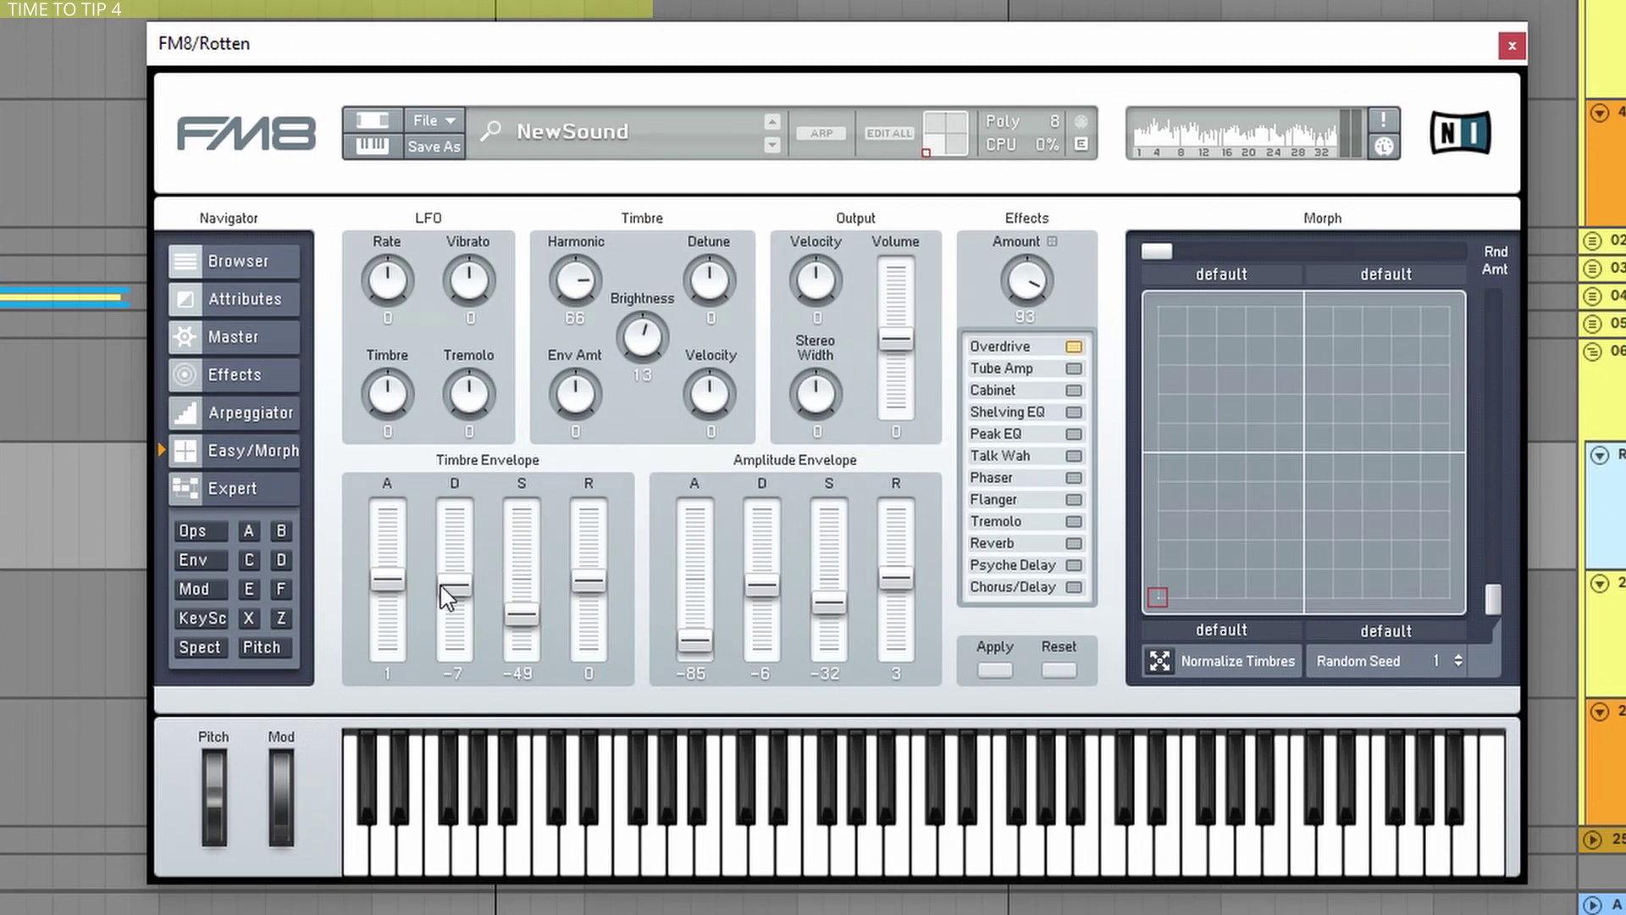
# - Set the timbre envelope to attack -10, decay 15 and sustain 46
pyautogui.moveTo(457, 603)
pyautogui.mouseDown()
pyautogui.moveTo(464, 546)
pyautogui.moveTo(463, 621)
pyautogui.moveTo(460, 576)
pyautogui.mouseUp()
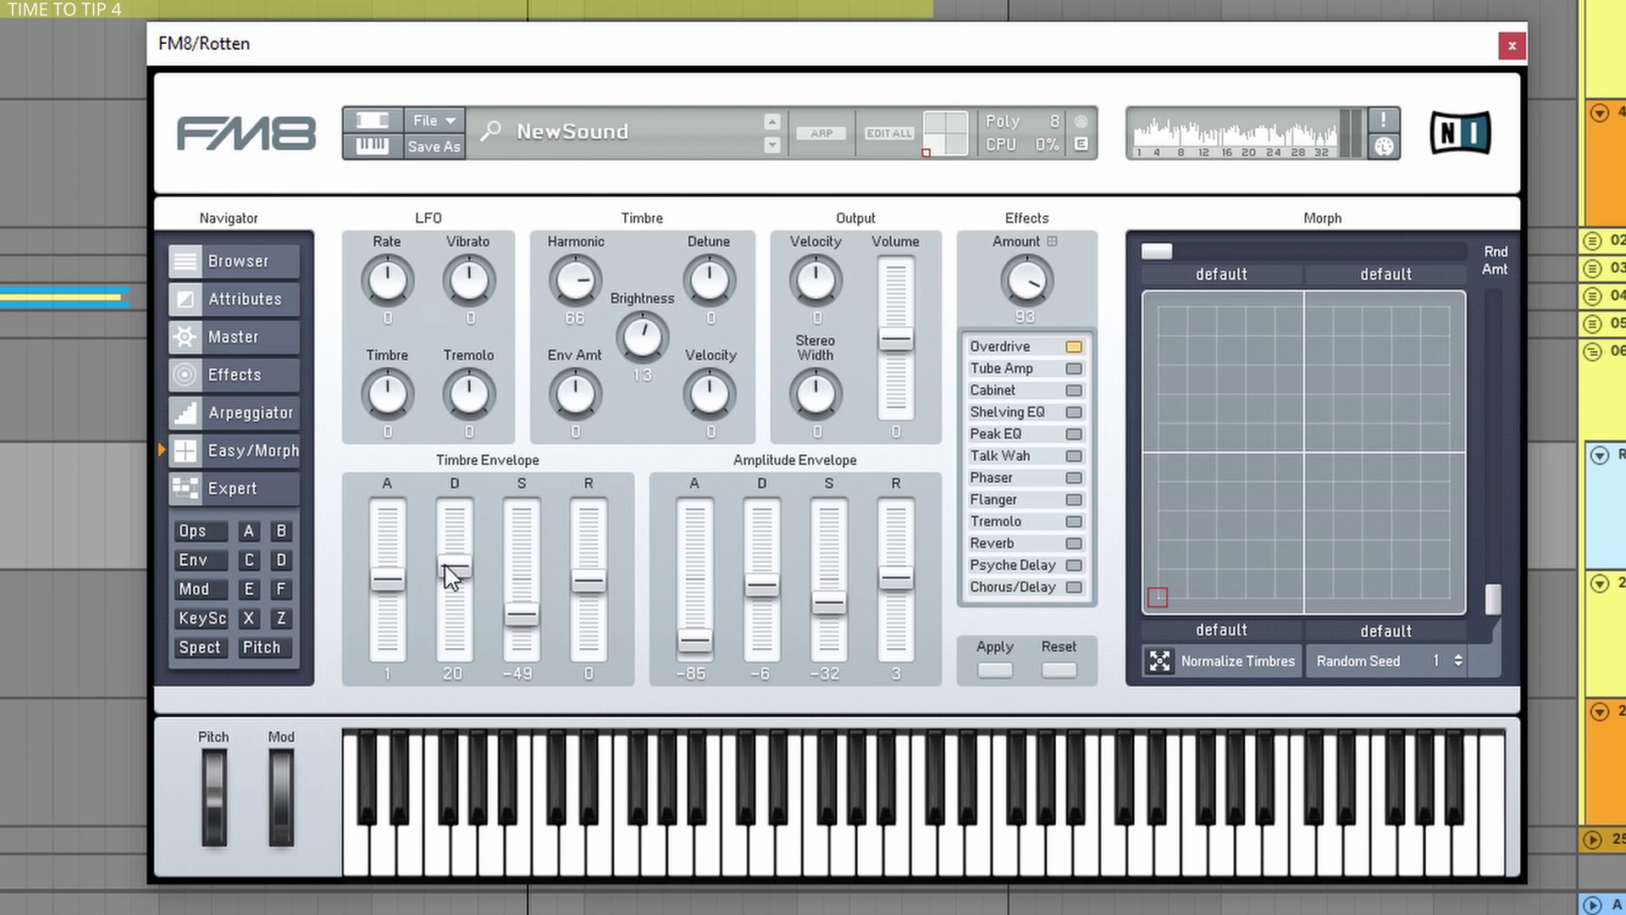
pyautogui.moveTo(462, 576); pyautogui.dragTo(392, 673)
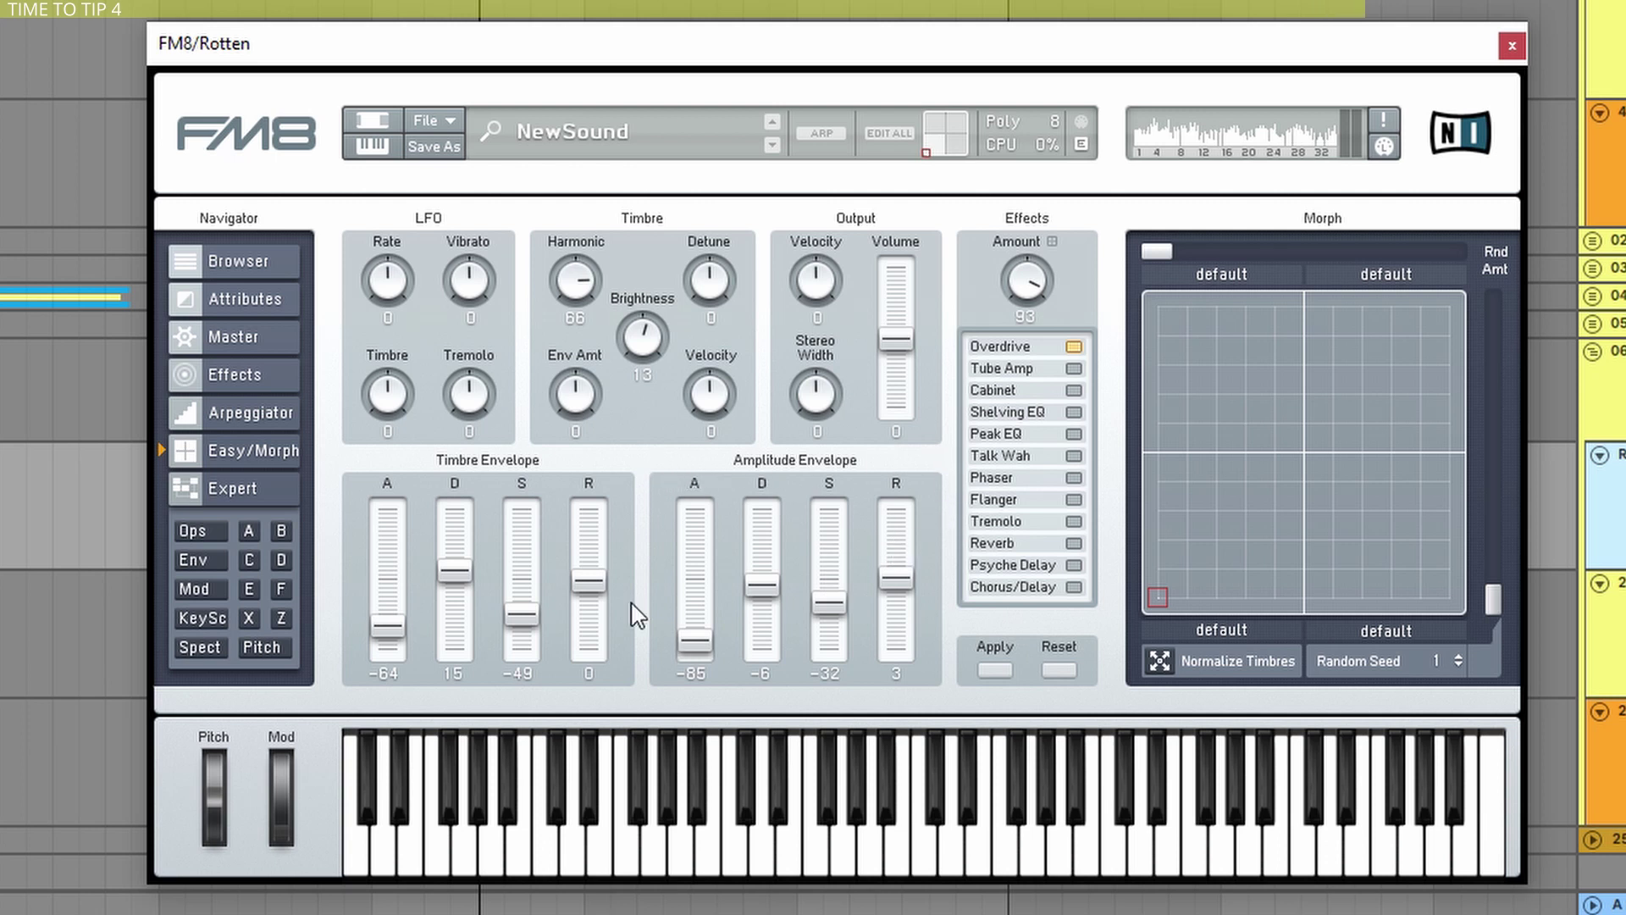
pyautogui.moveTo(389, 633); pyautogui.dragTo(390, 584)
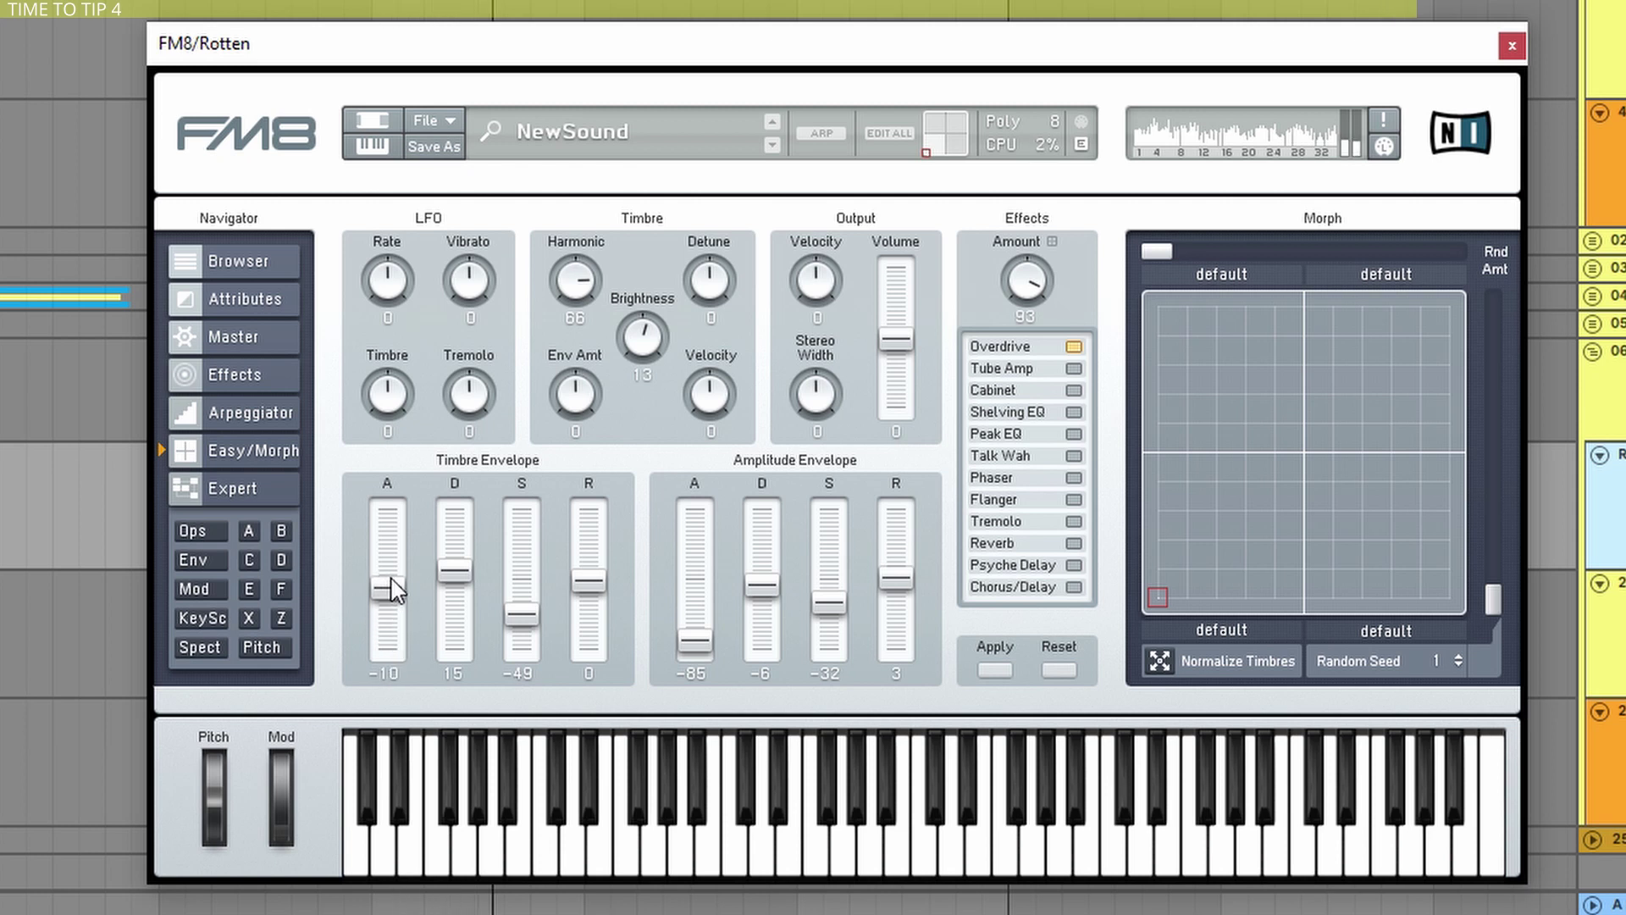
pyautogui.moveTo(521, 615); pyautogui.dragTo(518, 555)
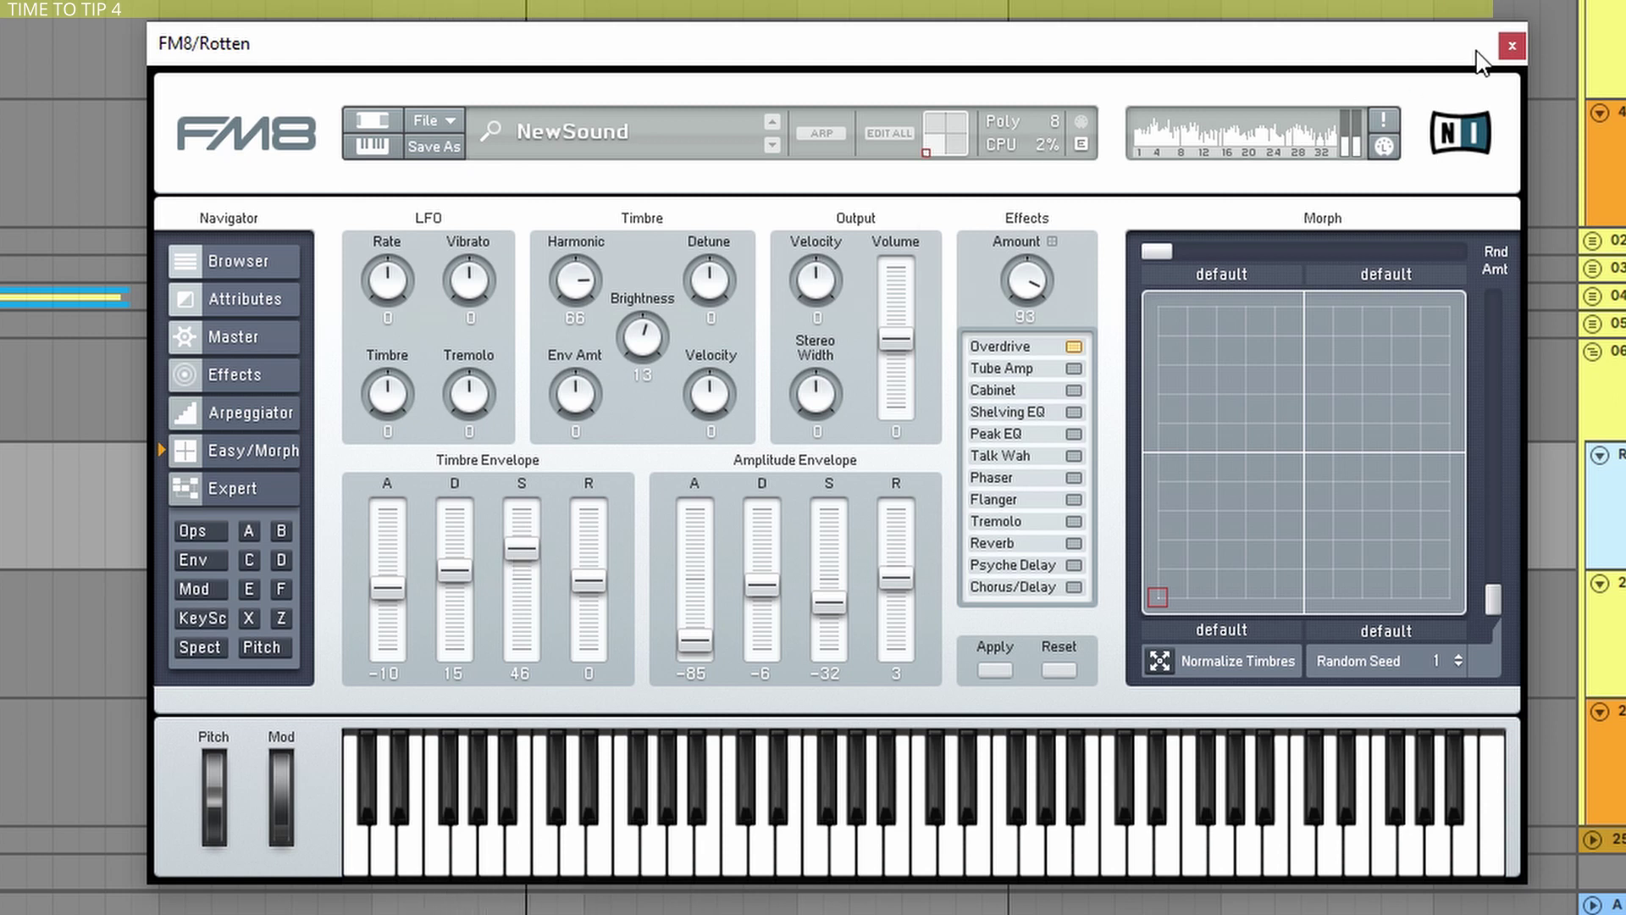
# - Close FM8 and play back the resampled audio clip below Rotten 1
pyautogui.click(1512, 46)
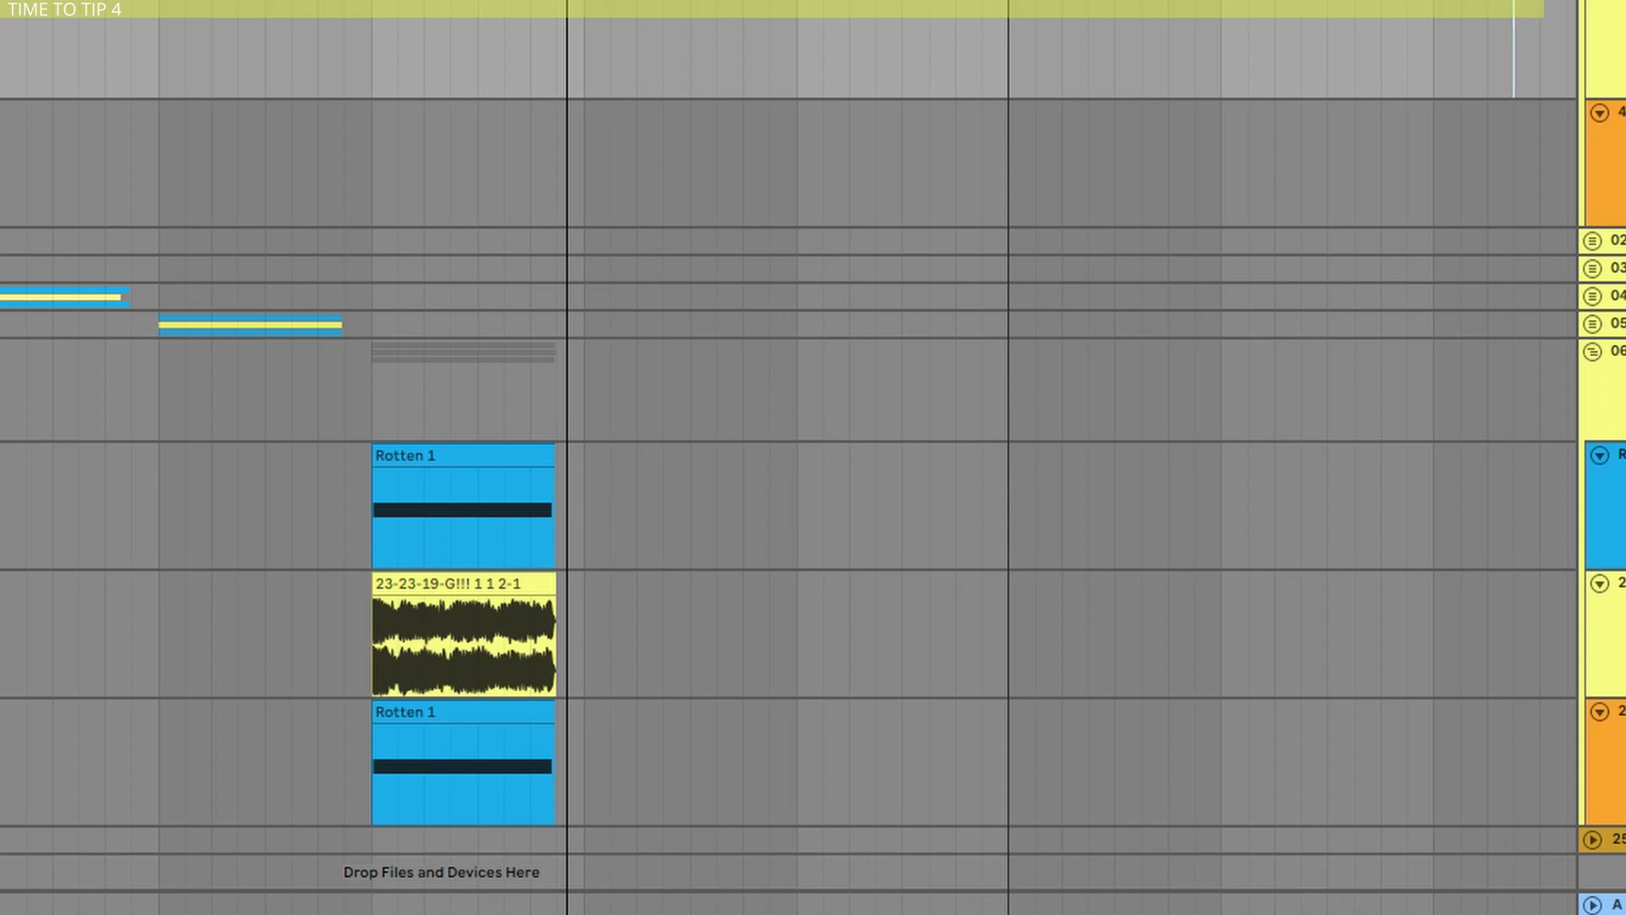
pyautogui.click(435, 584)
pyautogui.press('space')
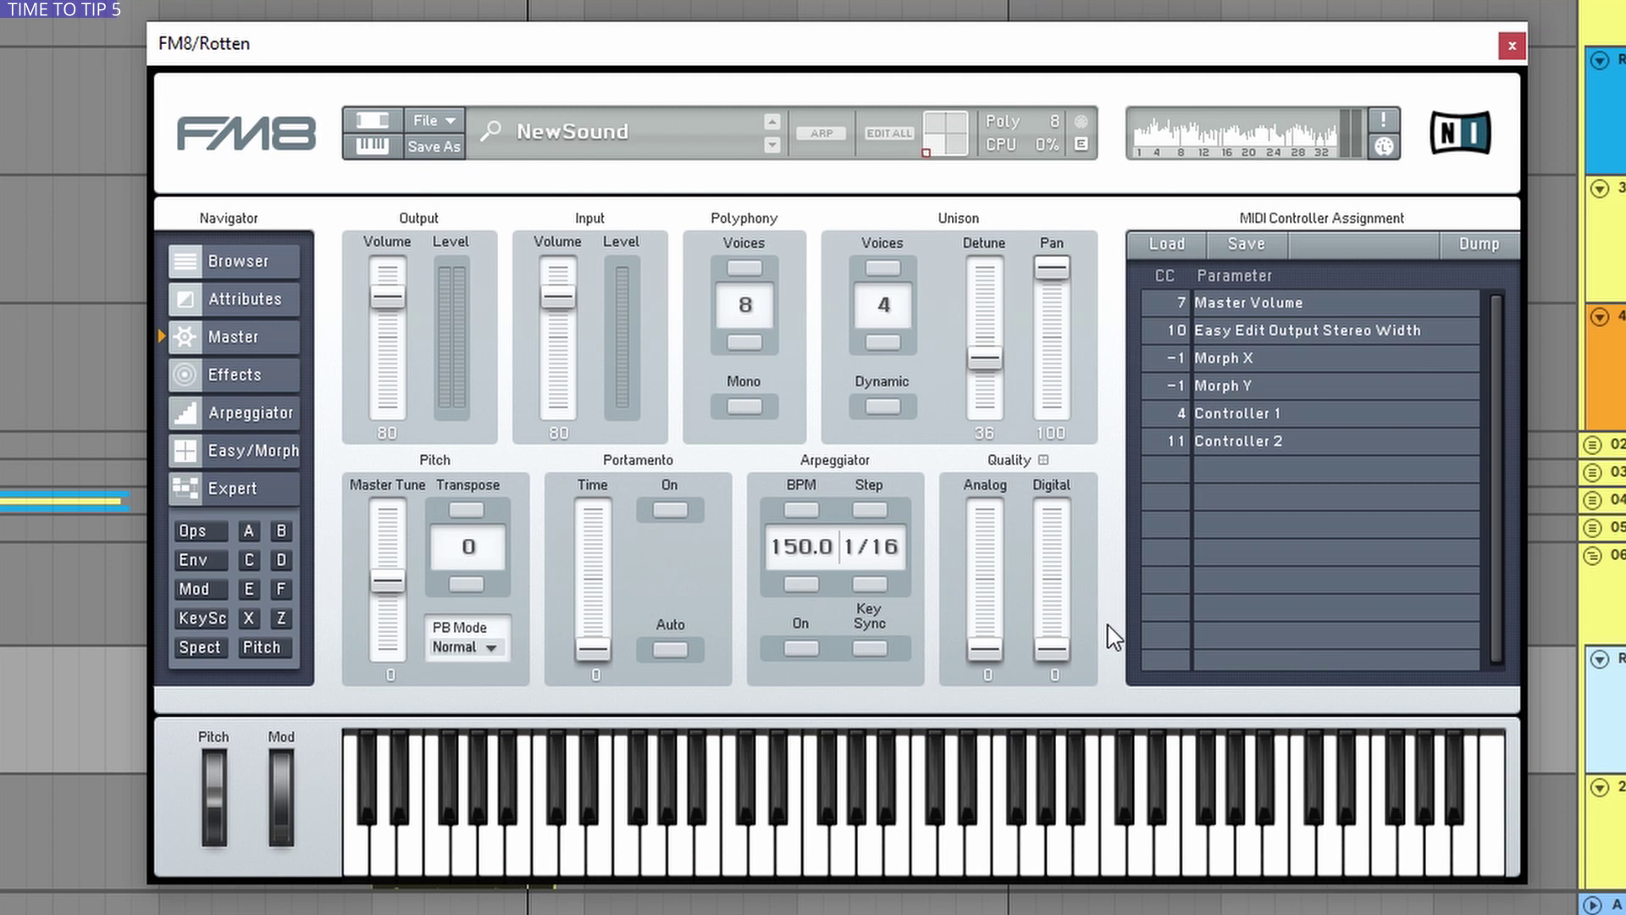
# - Audition the Digital and Analog quality settings on the Master page, then lower Unison Detune
pyautogui.moveTo(1060, 647); pyautogui.dragTo(1065, 570)
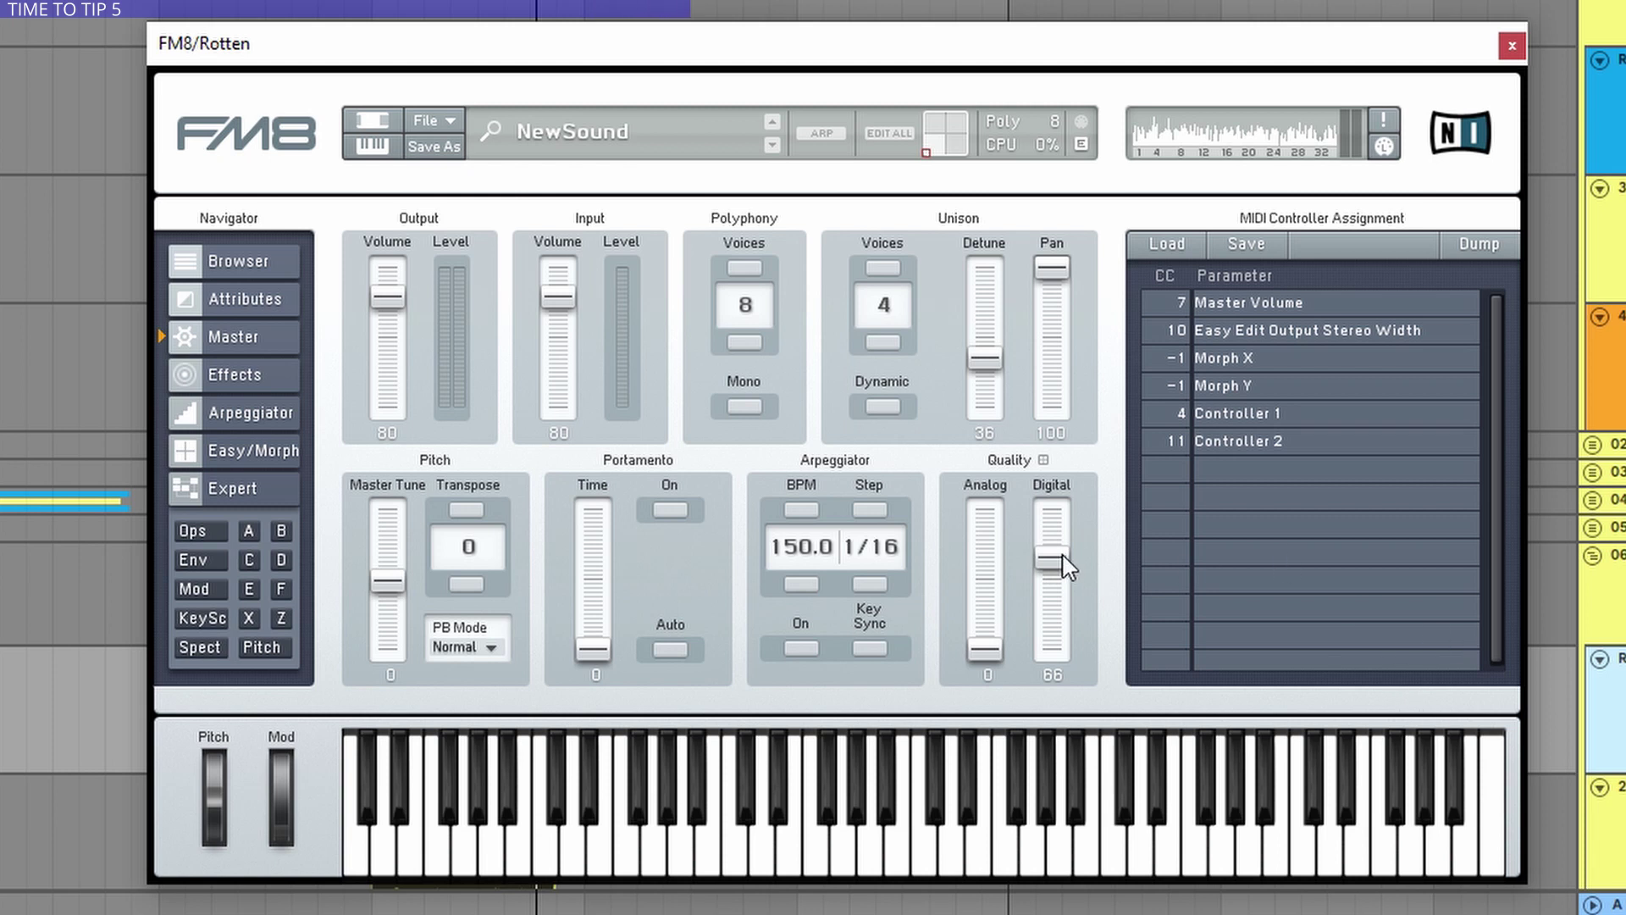
pyautogui.moveTo(1064, 566); pyautogui.dragTo(1058, 576)
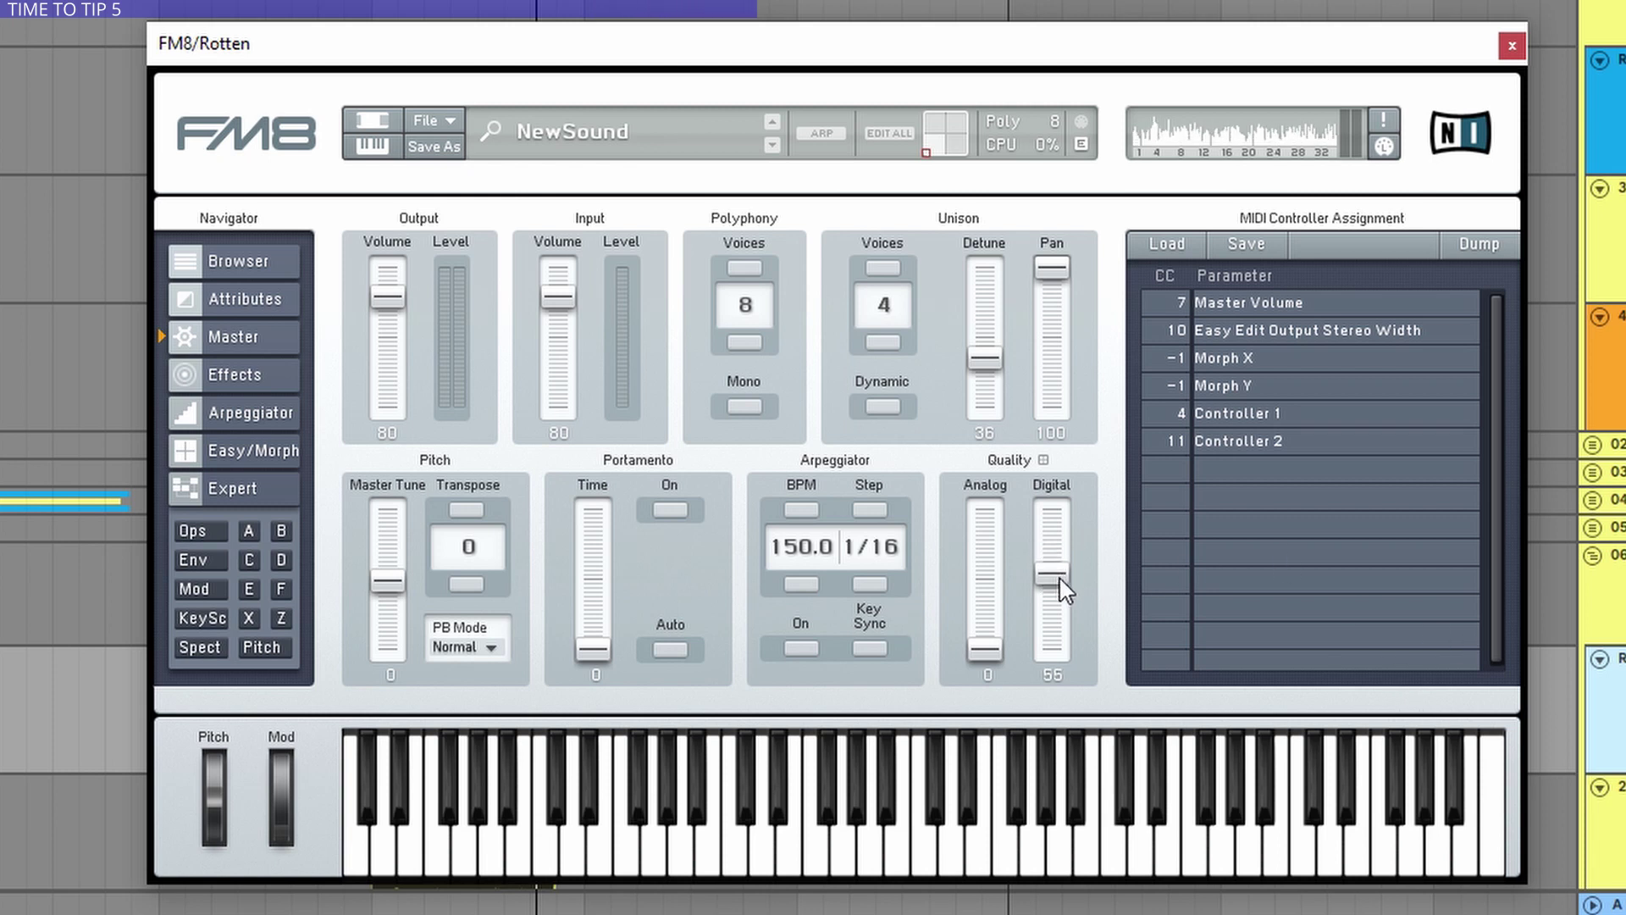
pyautogui.moveTo(987, 649); pyautogui.dragTo(1052, 634)
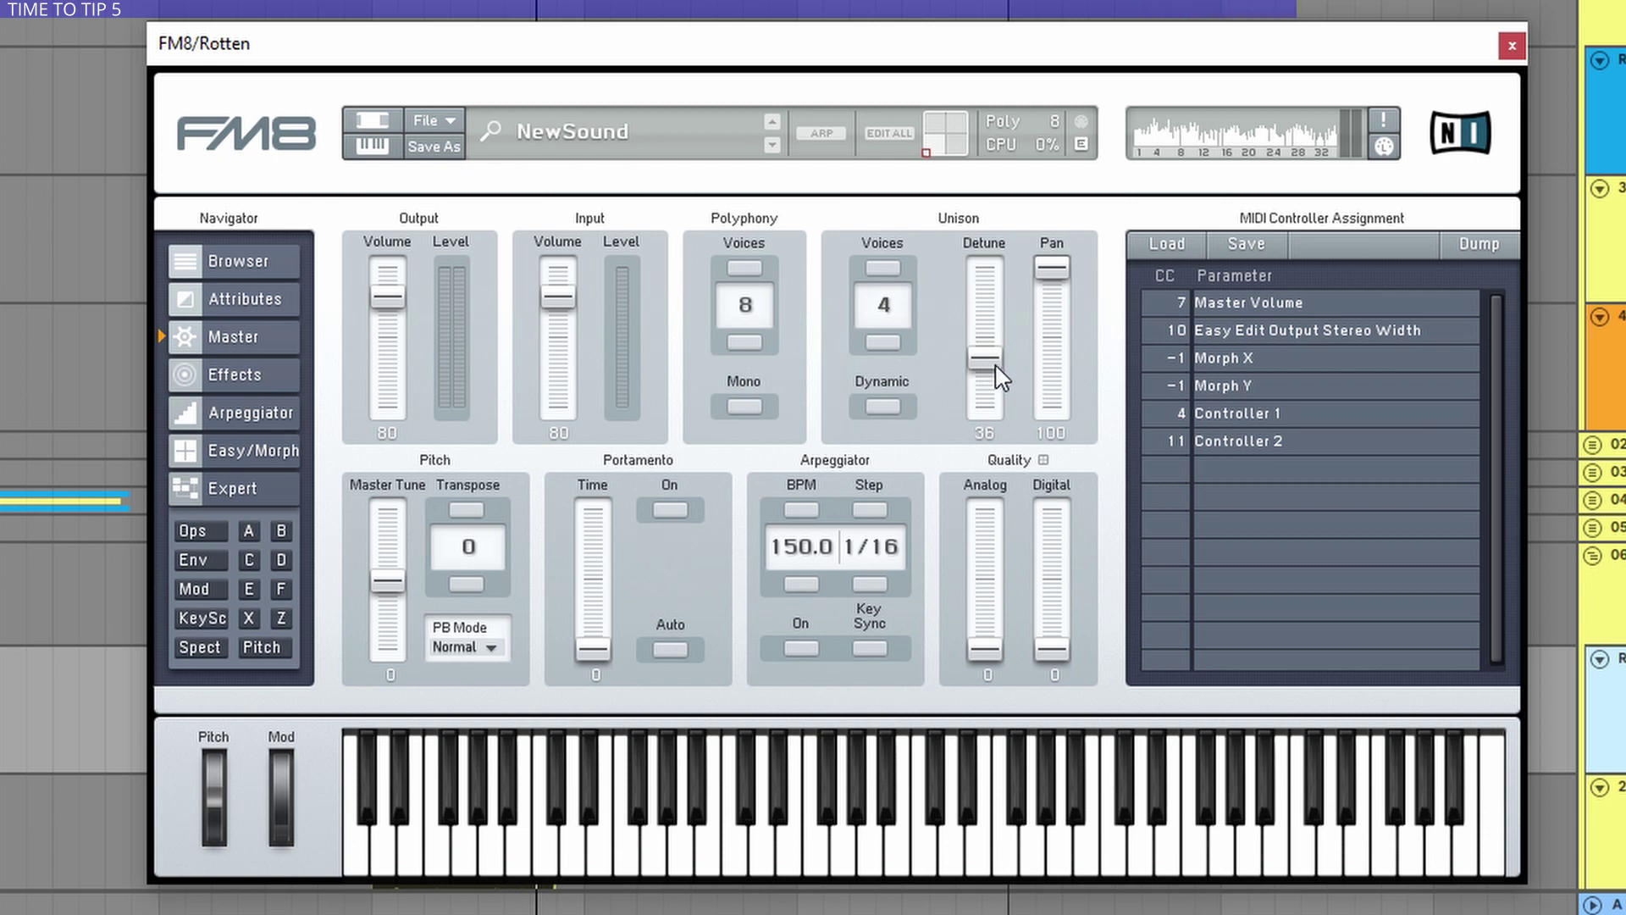
pyautogui.moveTo(993, 359)
pyautogui.mouseDown()
pyautogui.moveTo(978, 403)
pyautogui.moveTo(1003, 212)
pyautogui.moveTo(993, 382)
pyautogui.moveTo(986, 349)
pyautogui.mouseUp()
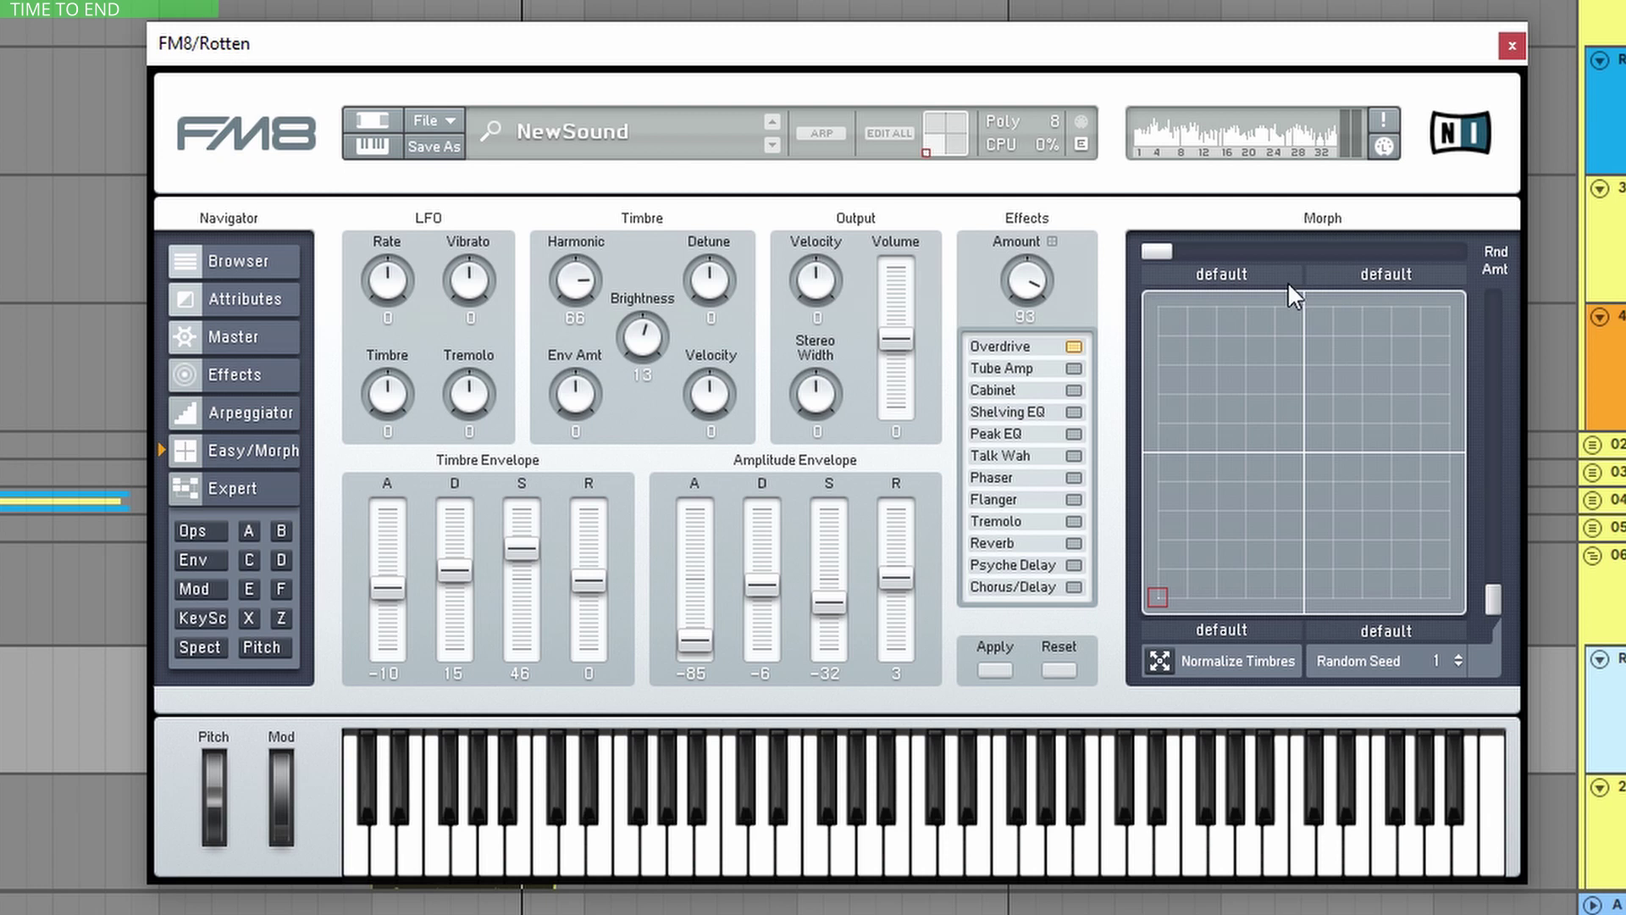
# - Sweep the morph point around the pad, then store NewSound in all four morph corners
pyautogui.moveTo(1172, 581)
pyautogui.mouseDown()
pyautogui.moveTo(1298, 467)
pyautogui.moveTo(1171, 576)
pyautogui.moveTo(1335, 354)
pyautogui.moveTo(1158, 597)
pyautogui.mouseUp()
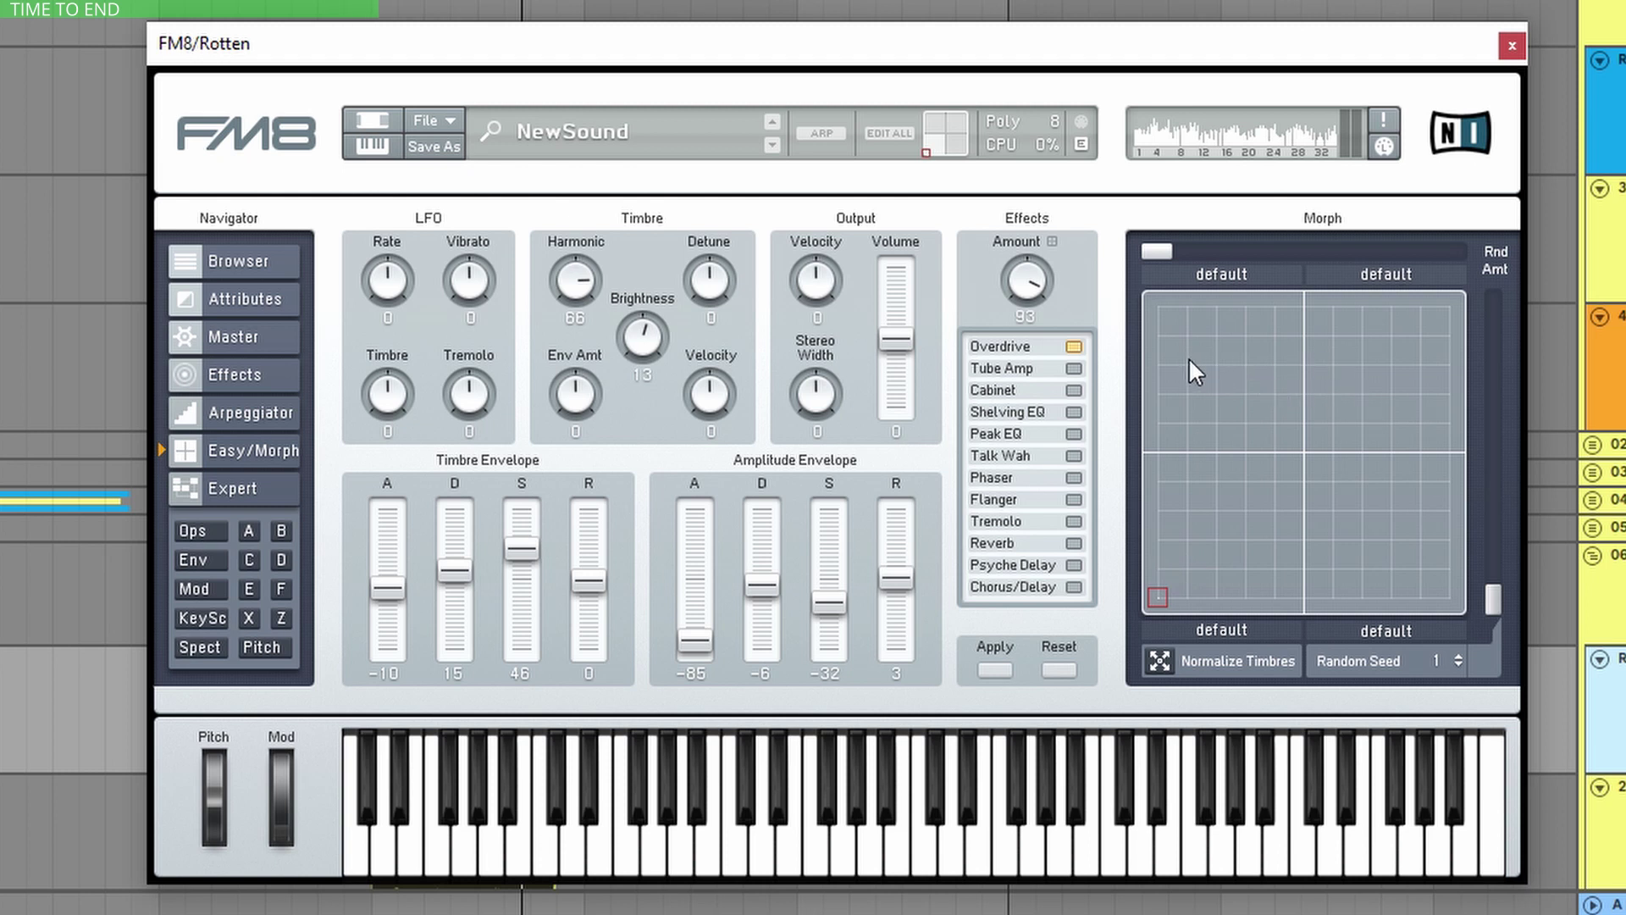
pyautogui.moveTo(1135, 579); pyautogui.dragTo(1241, 663)
pyautogui.click(1241, 662)
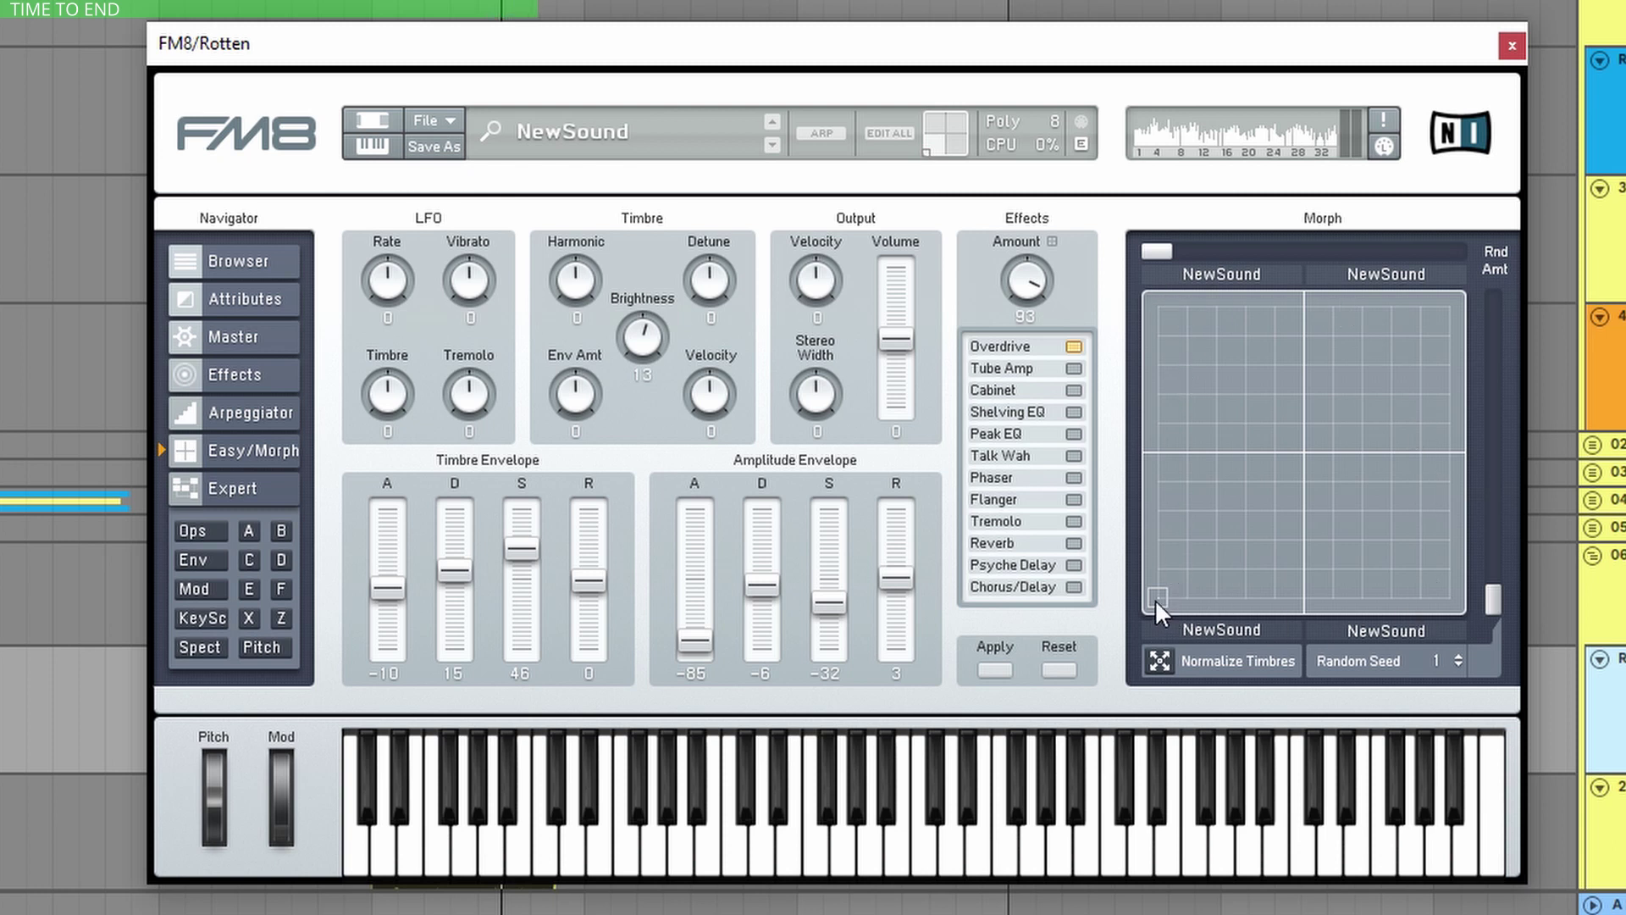
# - Move the morph point to the top-left corner, then give operator B ratio 4.8470 and a Soft Tristate wave
pyautogui.moveTo(1155, 598); pyautogui.dragTo(1138, 259)
pyautogui.click(194, 535)
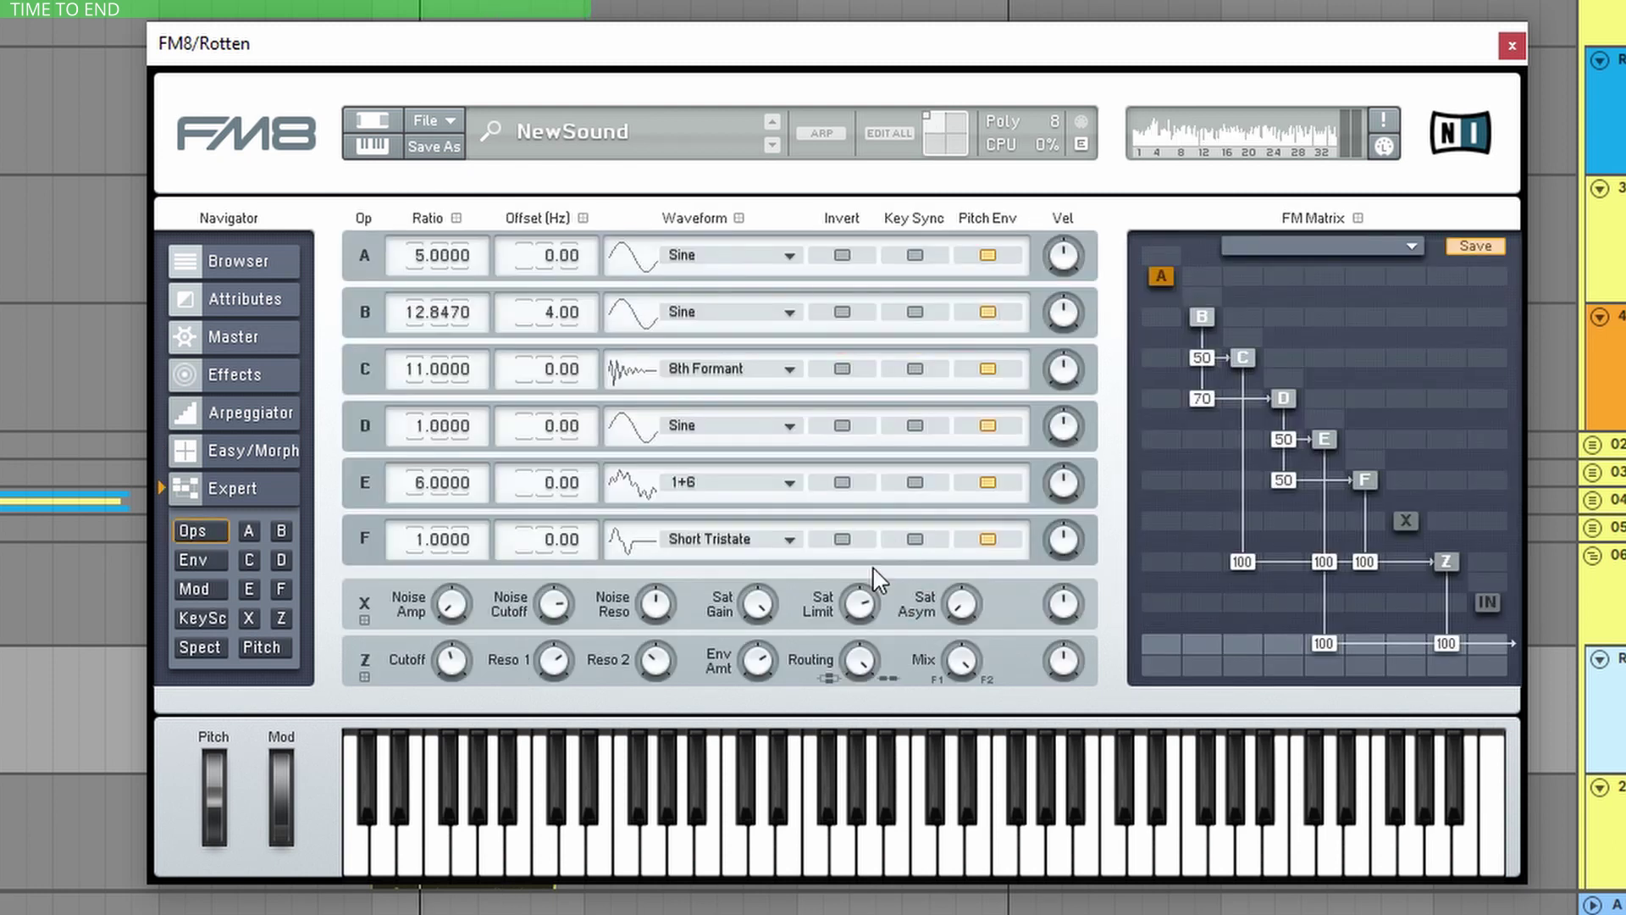
pyautogui.click(1201, 313)
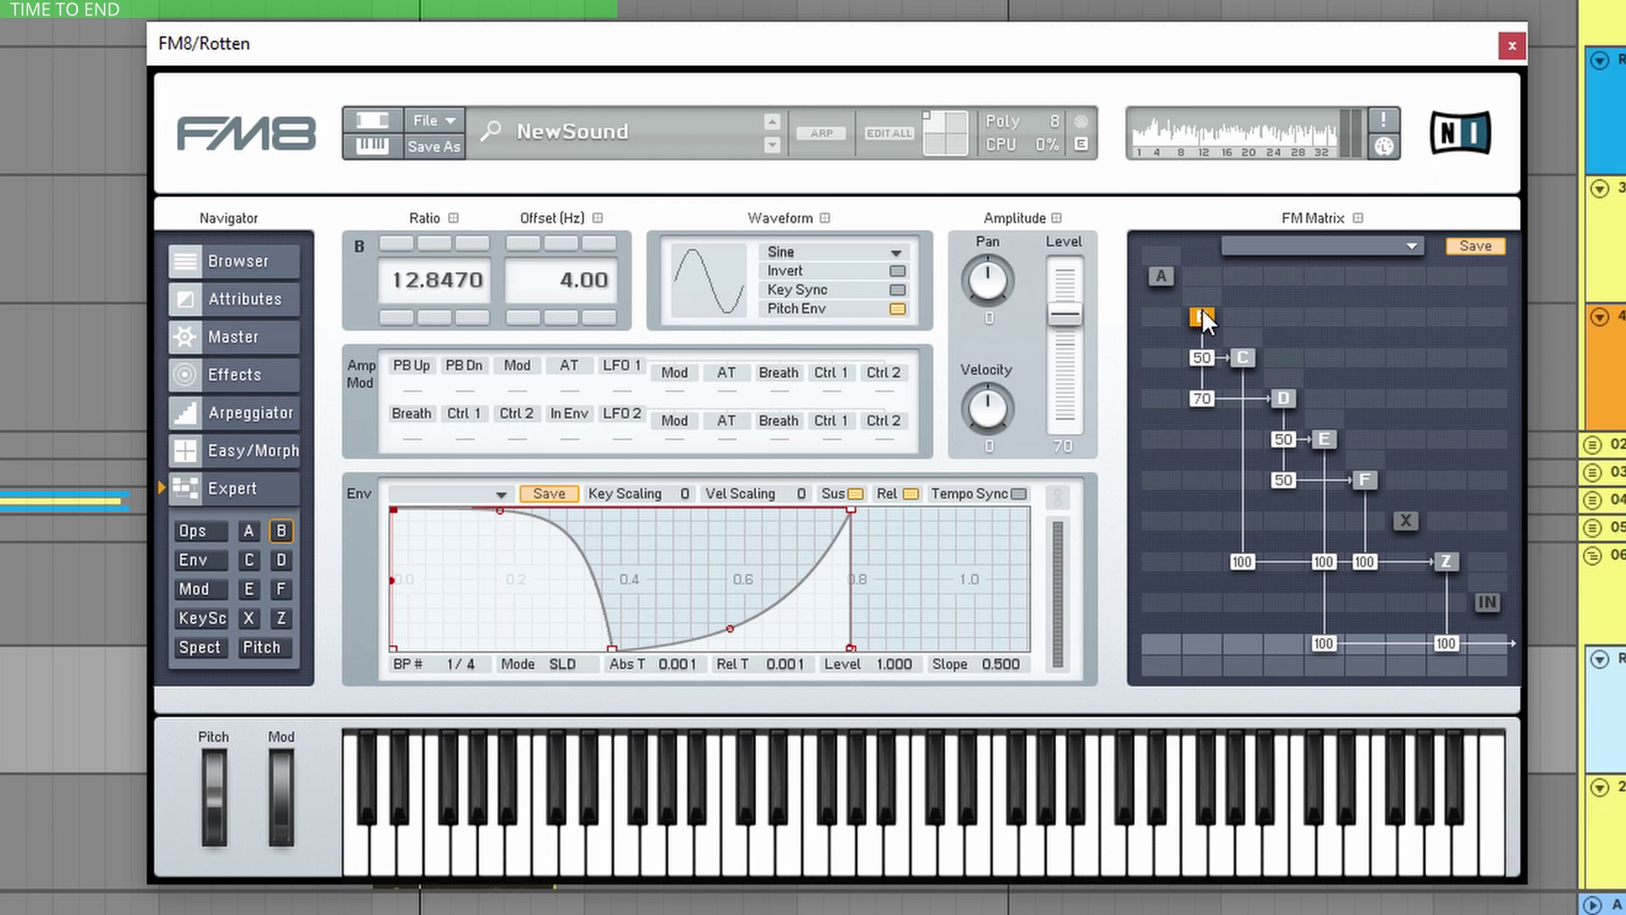
pyautogui.click(392, 320)
pyautogui.click(392, 320)
pyautogui.click(392, 320)
pyautogui.click(392, 320)
pyautogui.click(392, 321)
pyautogui.click(393, 320)
pyautogui.click(392, 320)
pyautogui.click(392, 320)
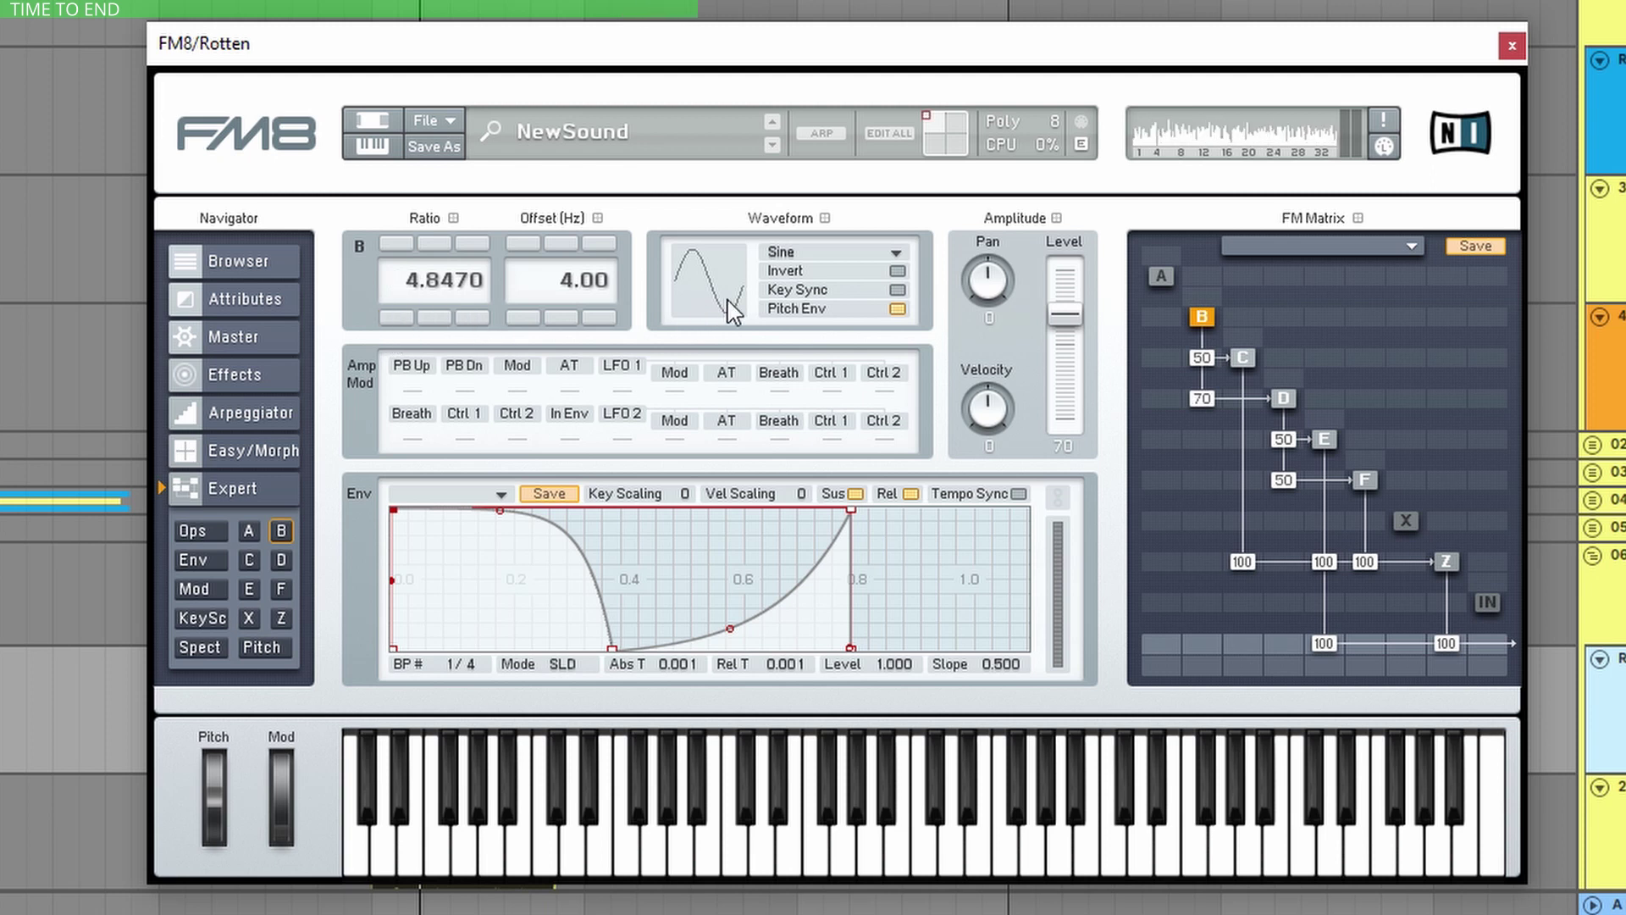
pyautogui.moveTo(728, 292); pyautogui.dragTo(759, 207)
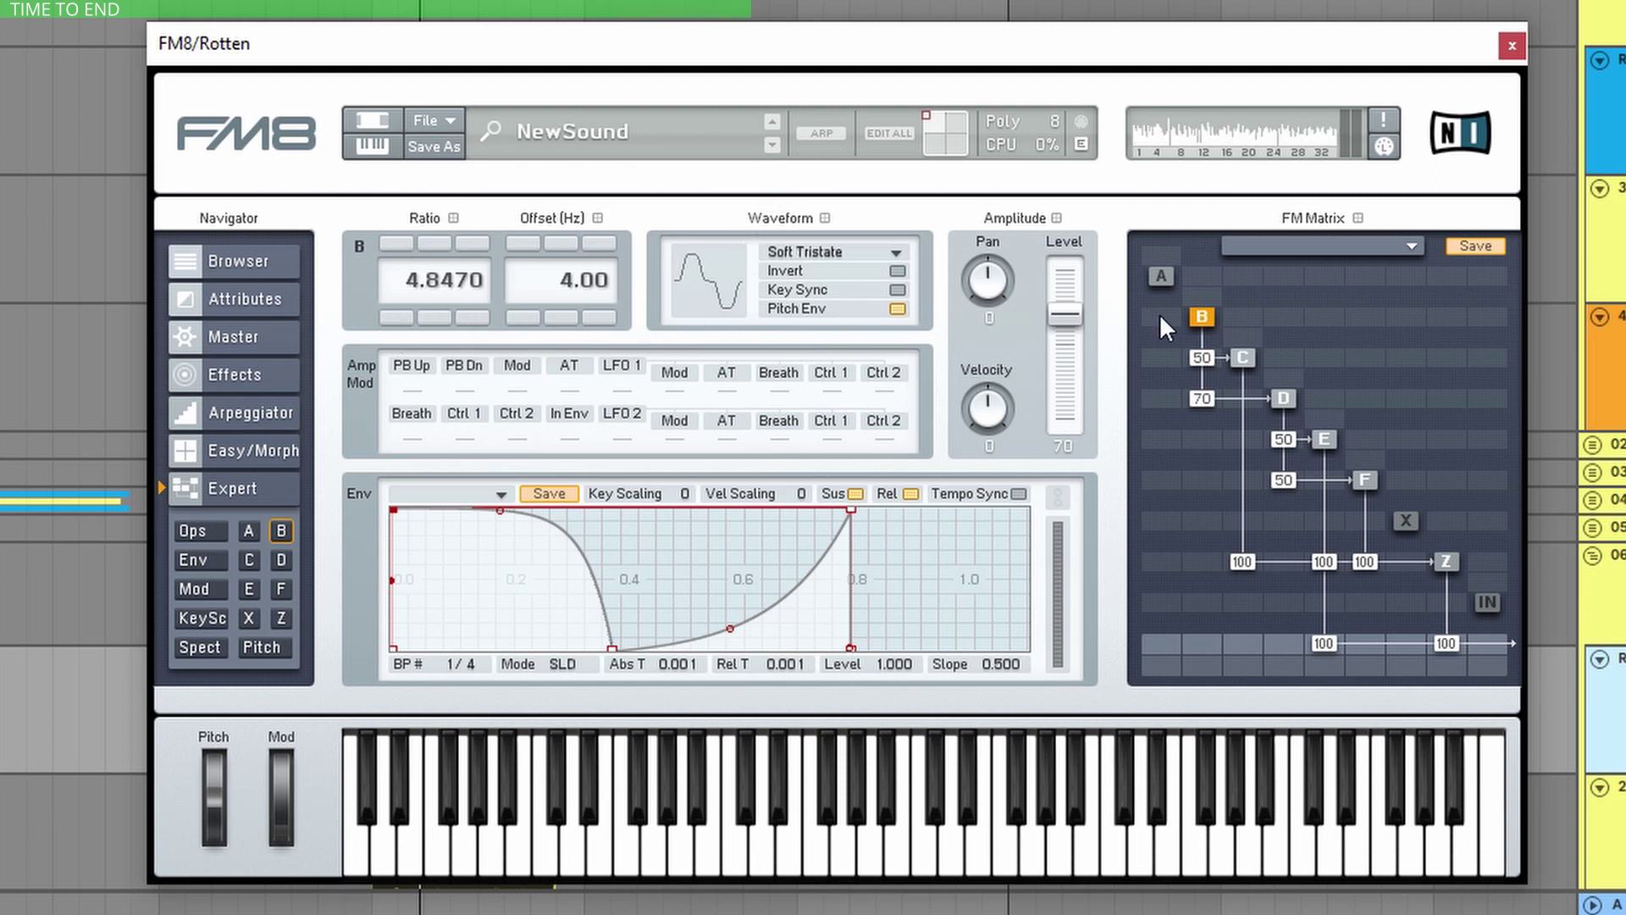
# - Set operator D to ratio 36 with the 8th Formant waveform, returning to the Easy/Morph overview
pyautogui.click(1243, 359)
pyautogui.click(1281, 398)
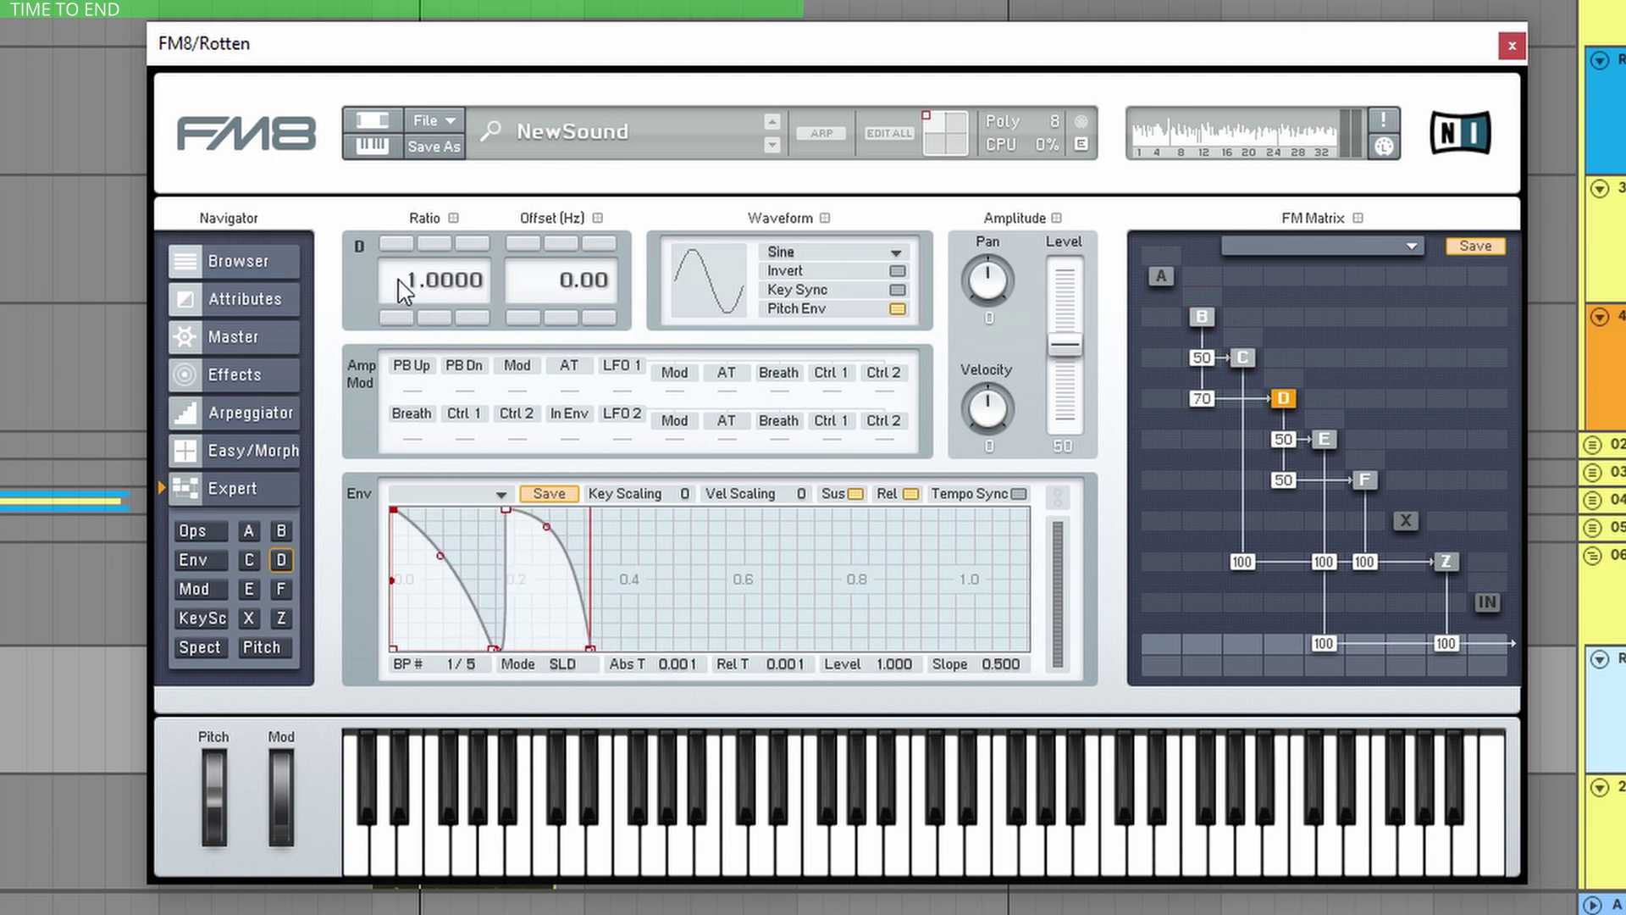
pyautogui.moveTo(402, 284); pyautogui.dragTo(416, 244)
pyautogui.moveTo(747, 311); pyautogui.dragTo(791, 51)
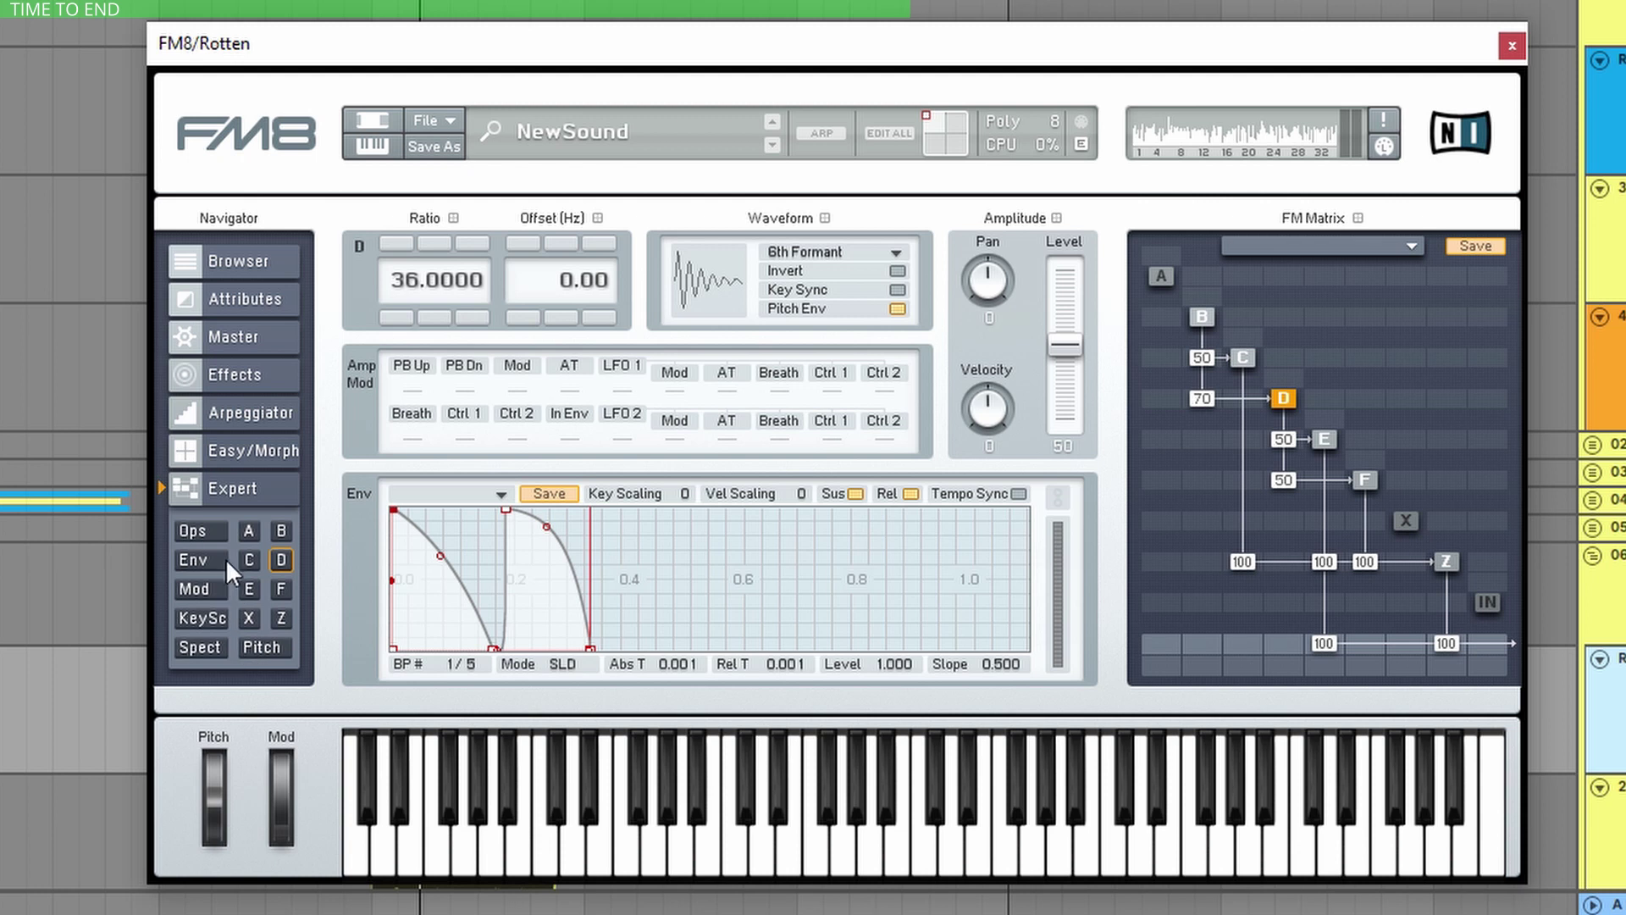
pyautogui.click(233, 450)
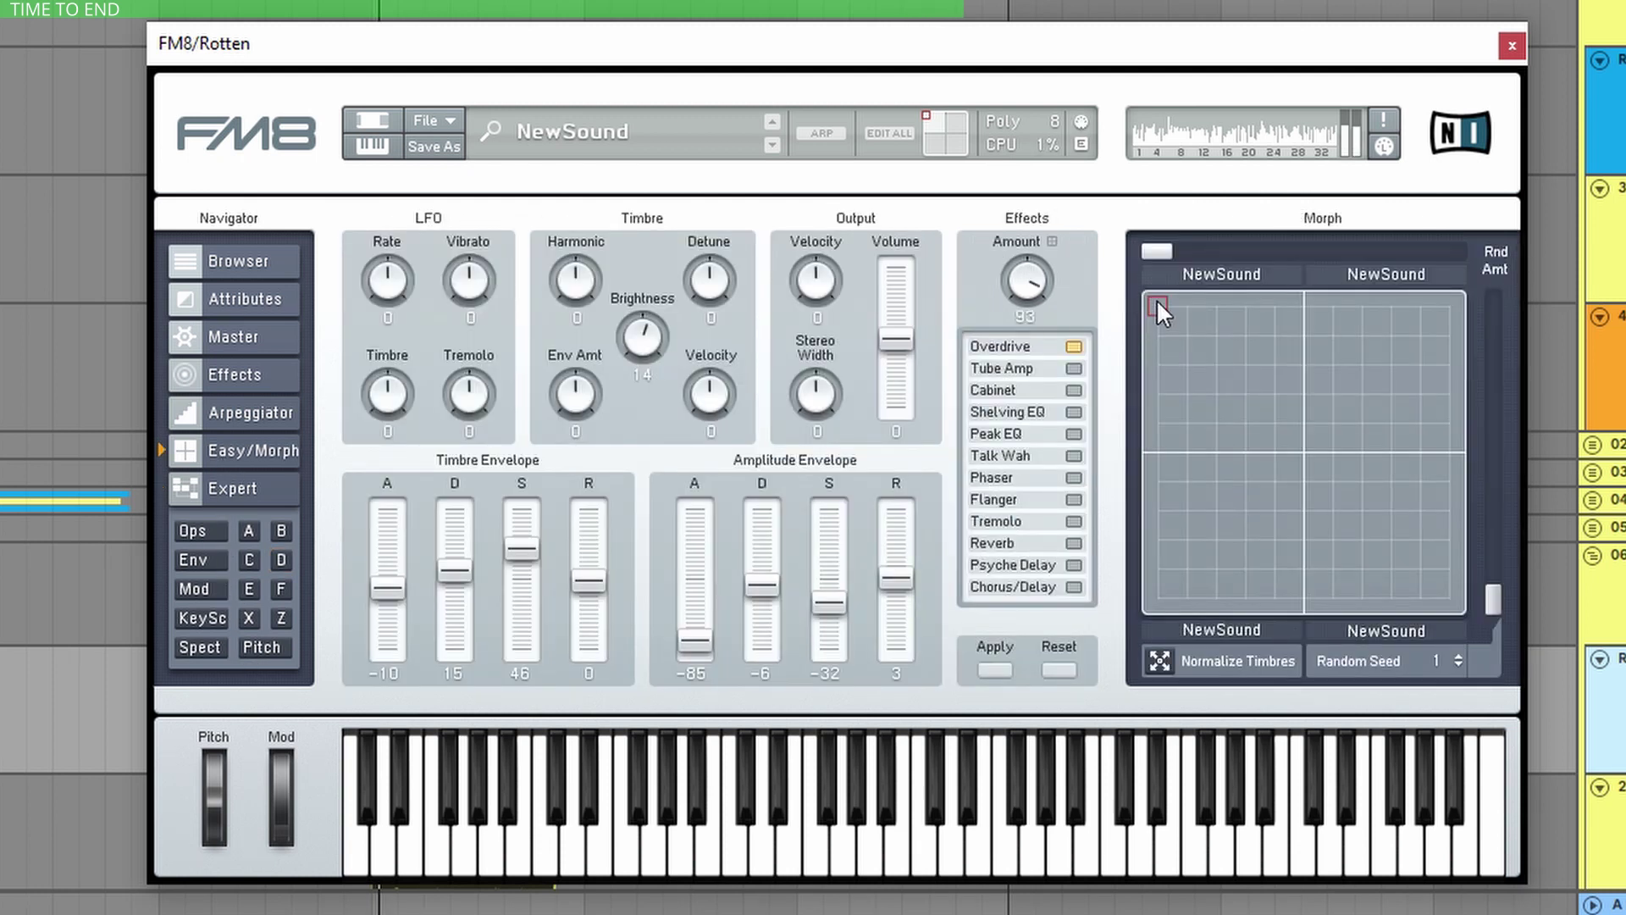
# - Drag the morph point from the top-left corner down to near the lower-left NewSound corner
pyautogui.moveTo(1156, 298); pyautogui.dragTo(1173, 576)
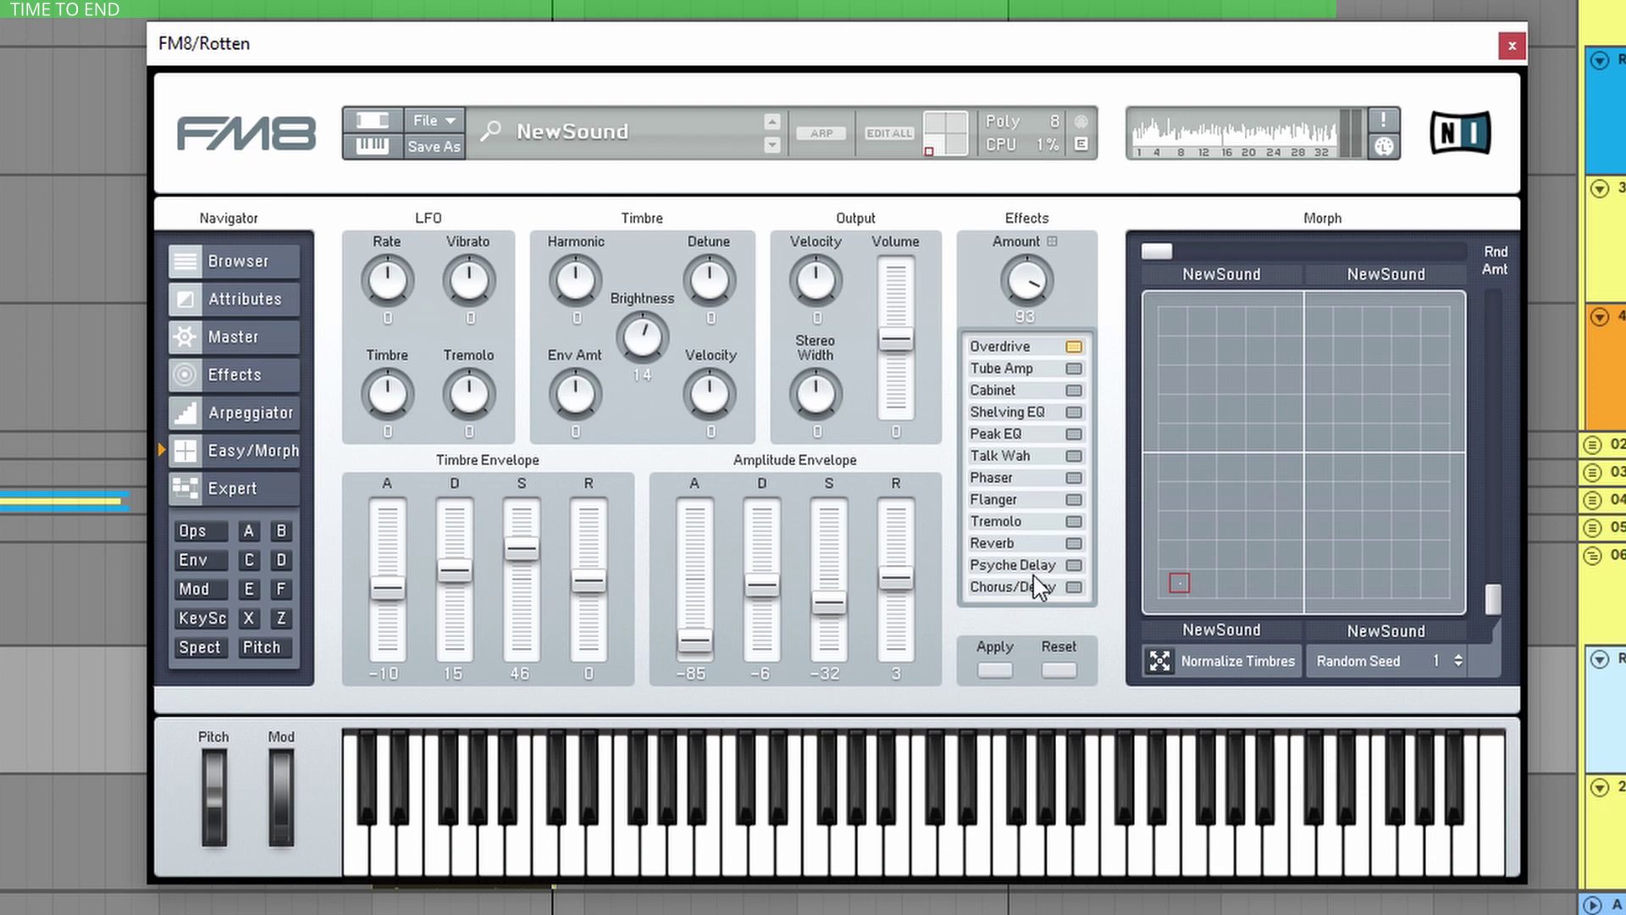